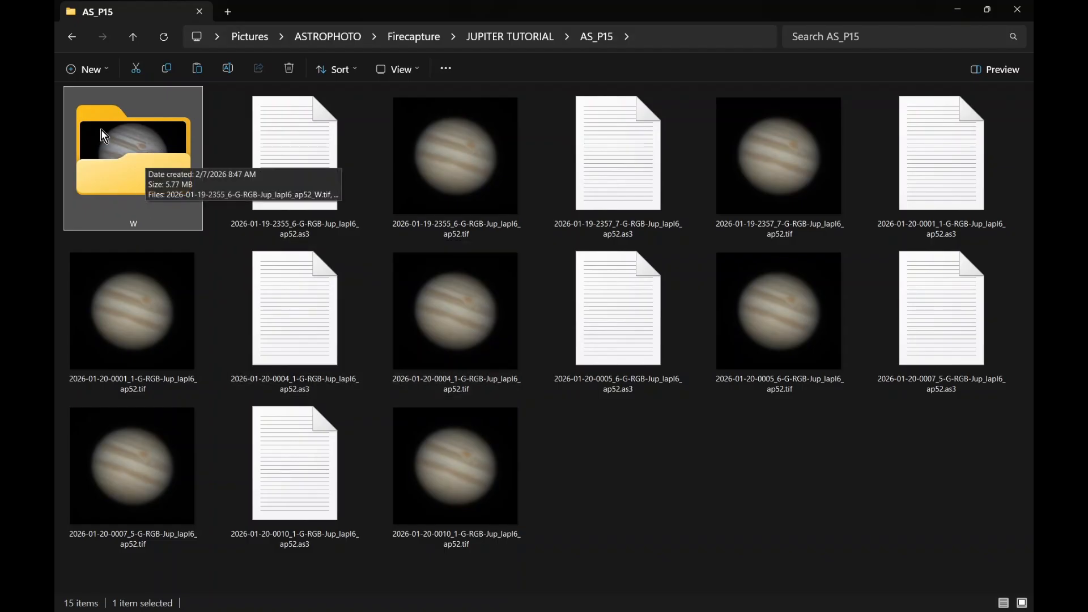
double_click(135, 188)
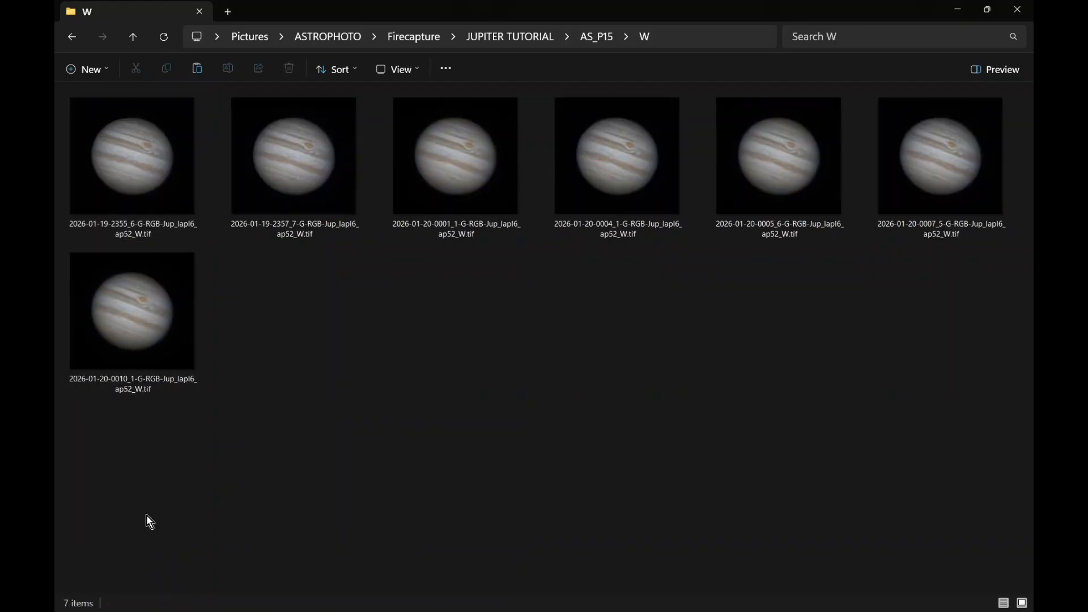
double_click(124, 151)
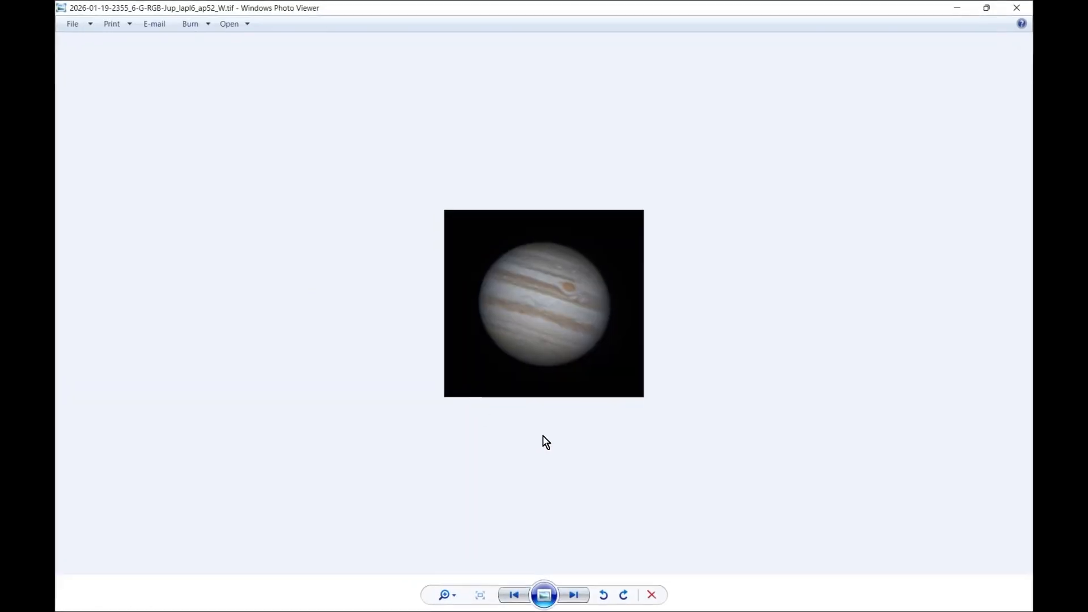
left_click(545, 593)
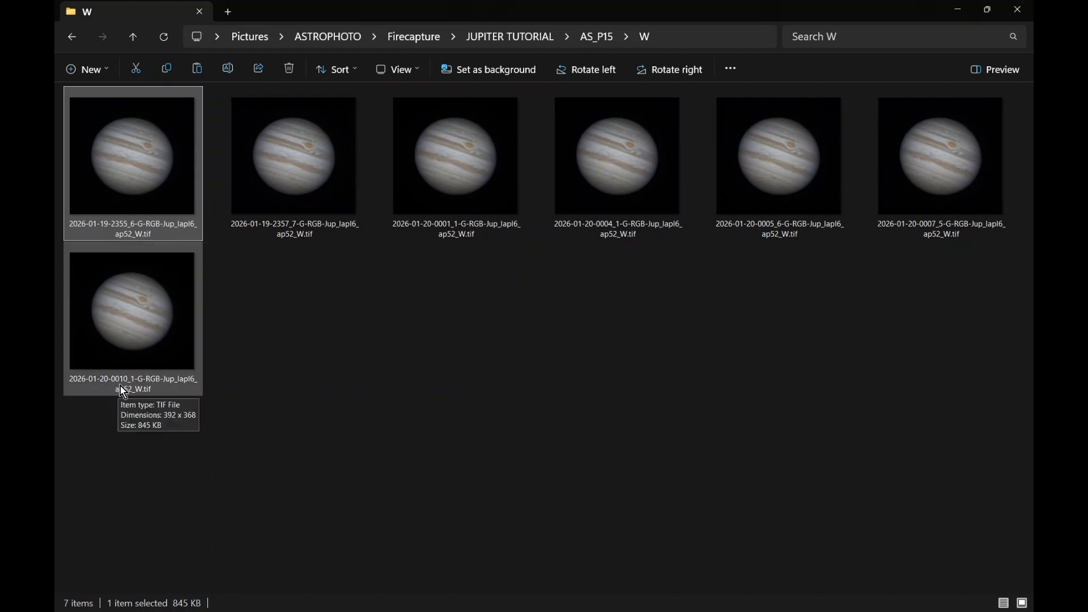
left_click(324, 357)
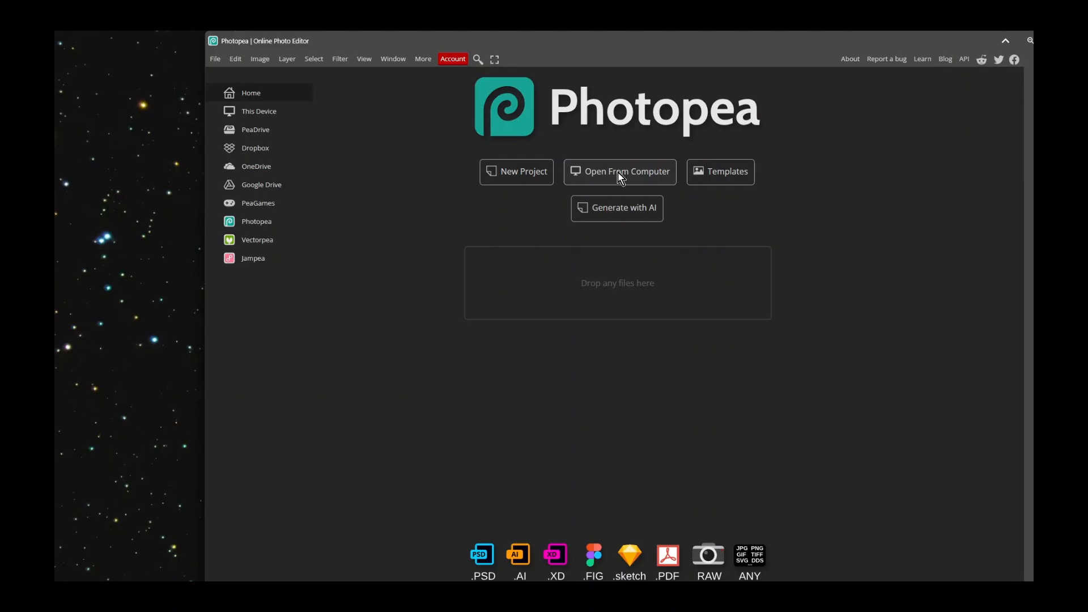
Step: In Photopea, open all seven Jupiter TIFF images from the W folder on the computer
left_click(619, 175)
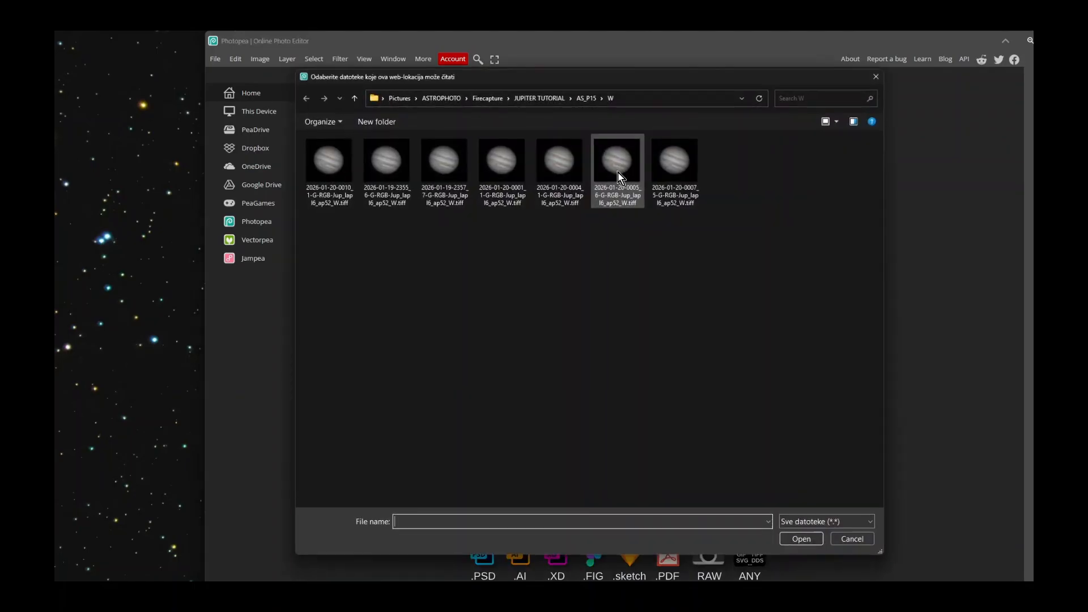
left_click_drag(301, 220, 695, 170)
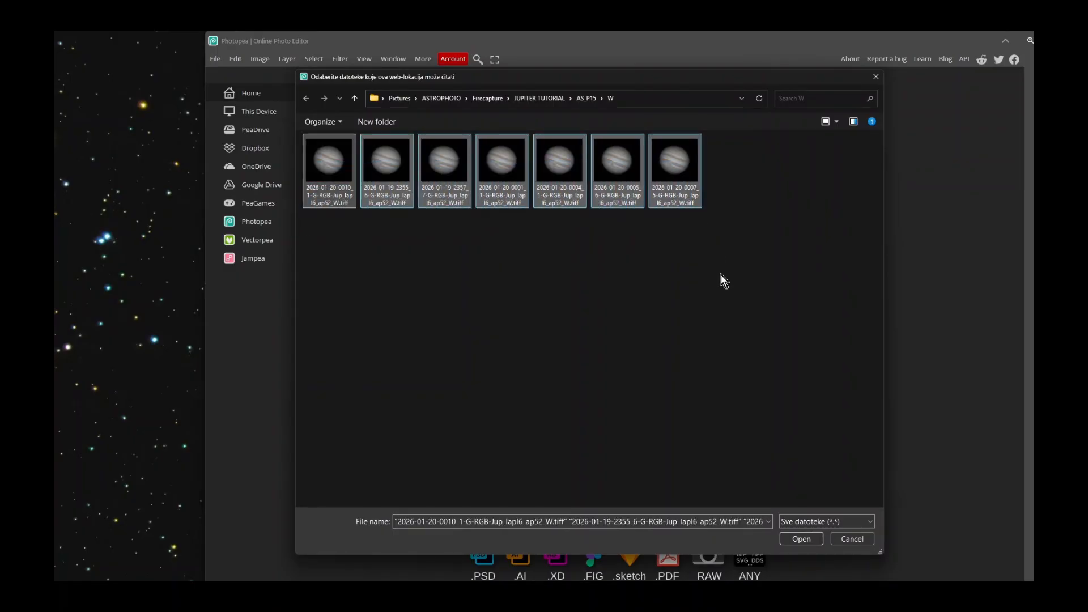
left_click(801, 540)
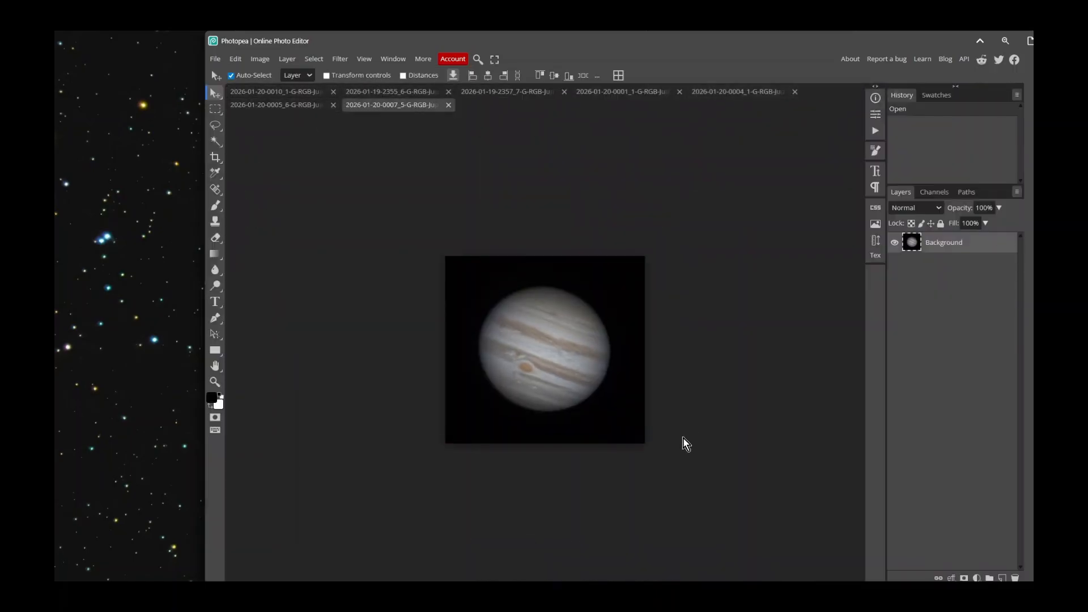
left_click(235, 60)
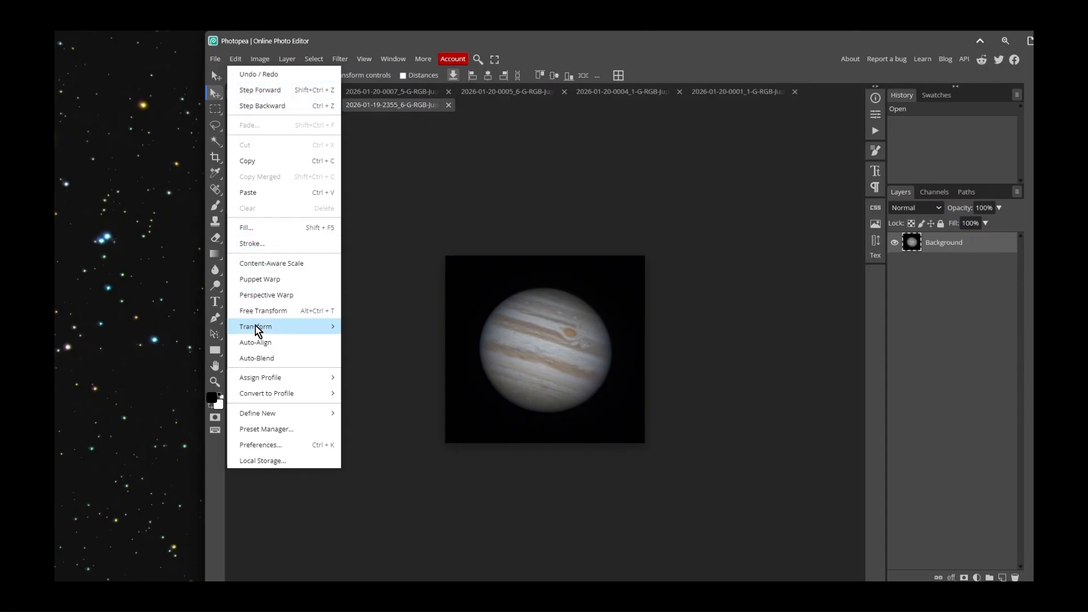
mouse_move(324, 328)
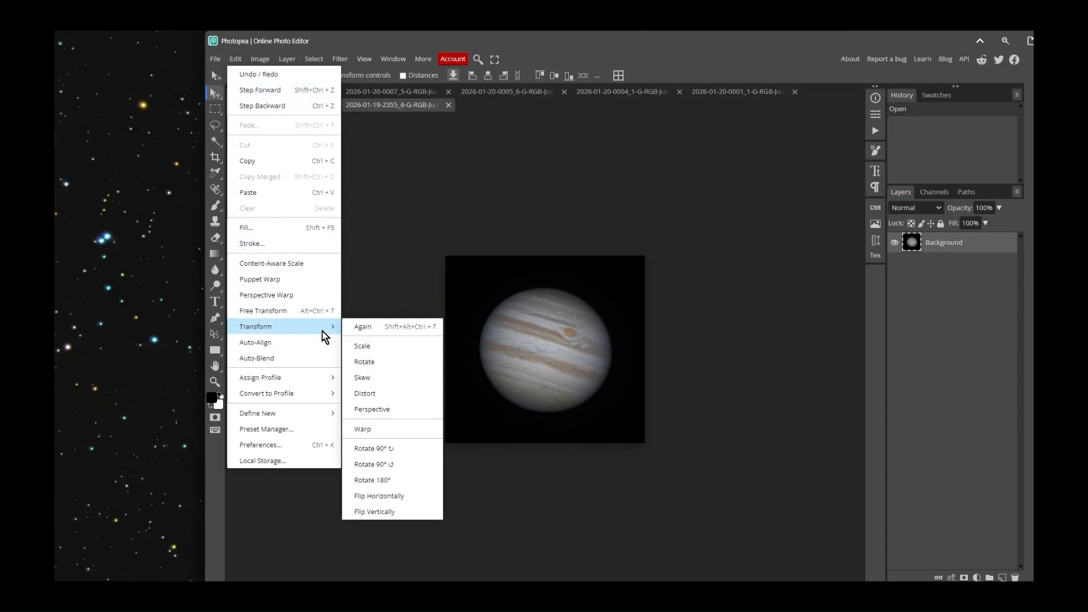
left_click(380, 481)
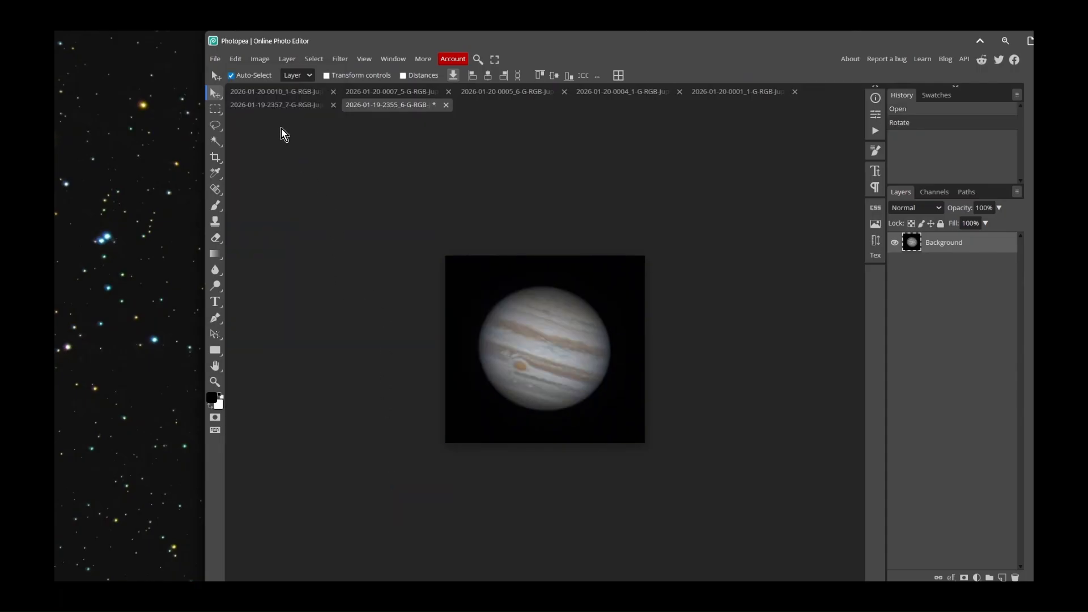
left_click(217, 60)
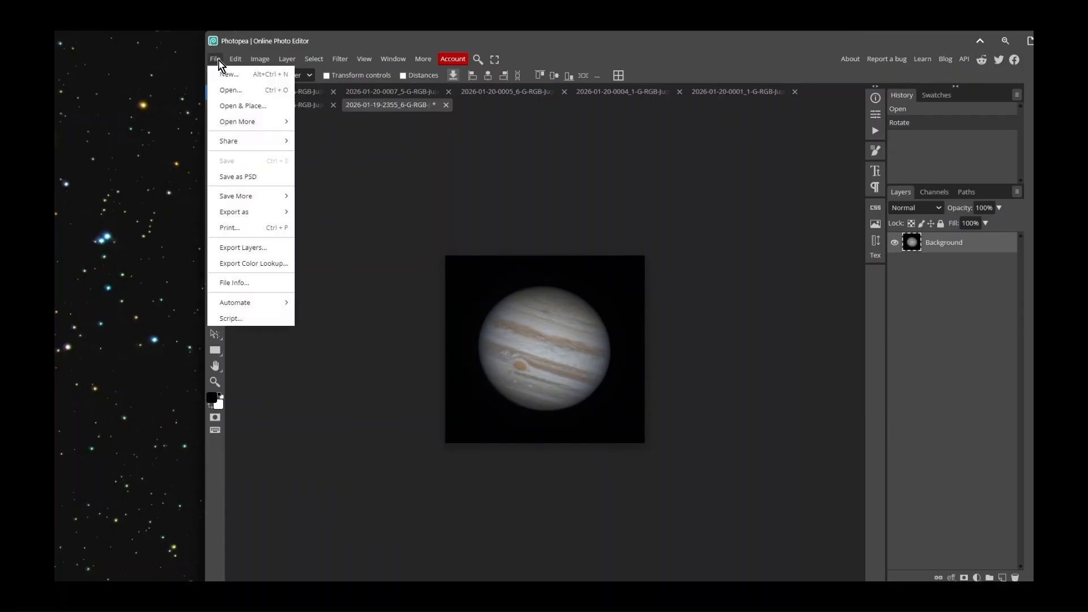
mouse_move(281, 214)
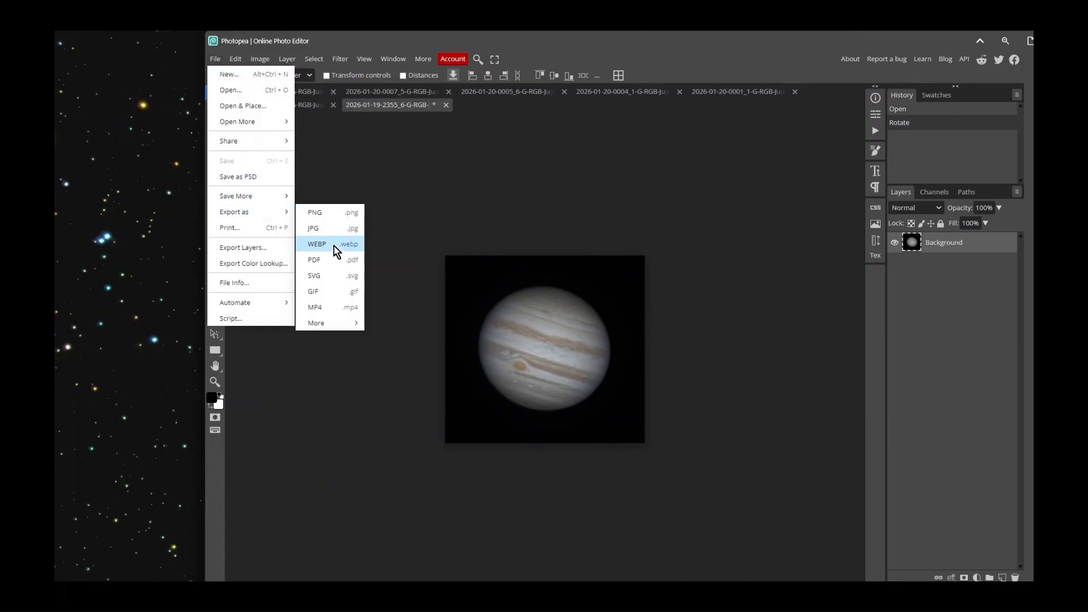
mouse_move(352, 325)
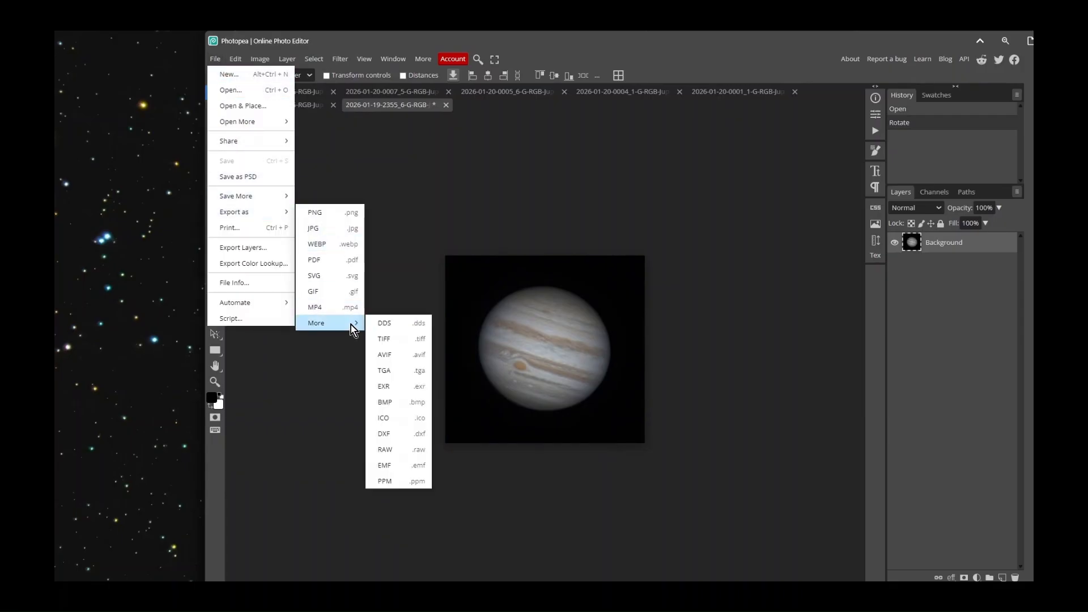
left_click(401, 340)
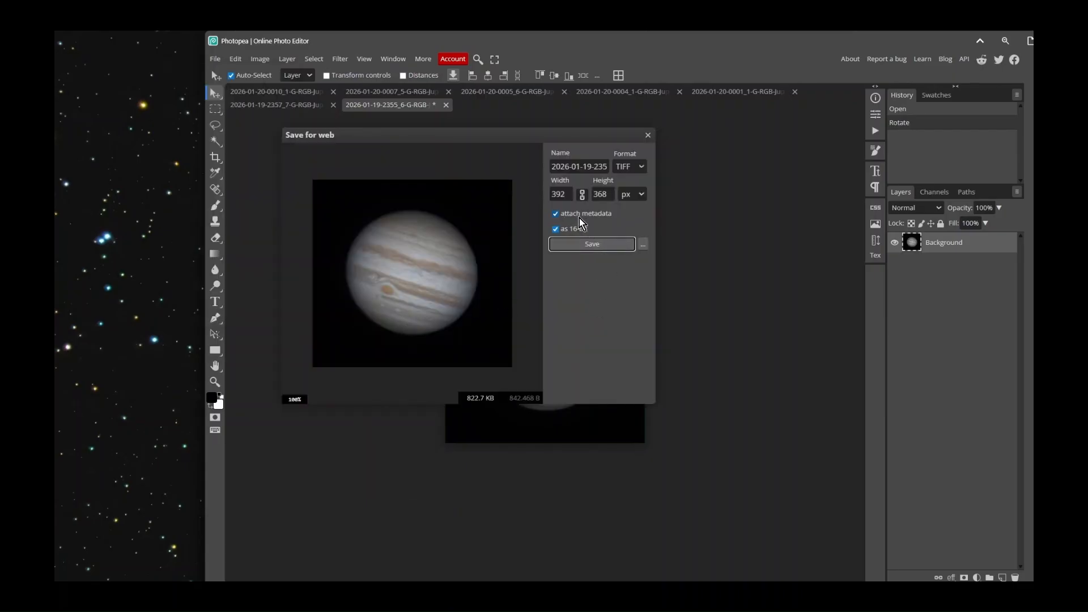
left_click(593, 245)
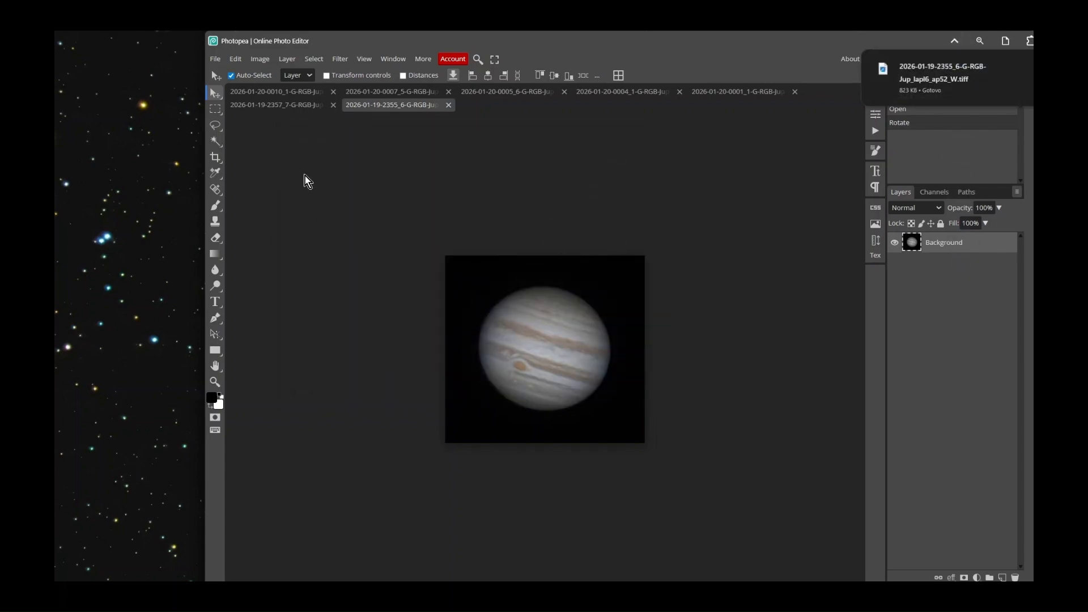
left_click(450, 106)
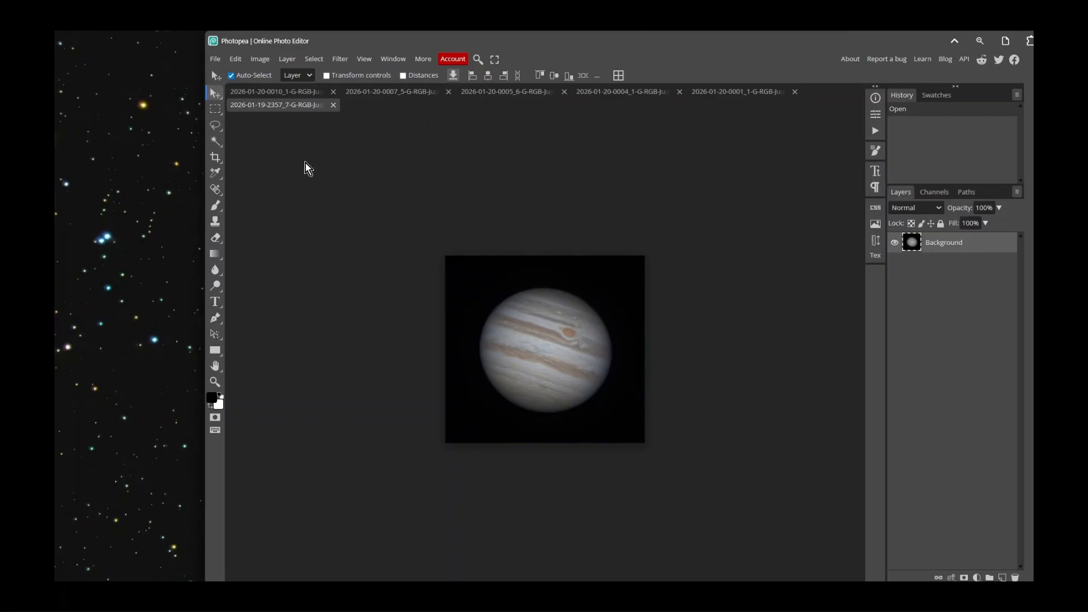
left_click(236, 60)
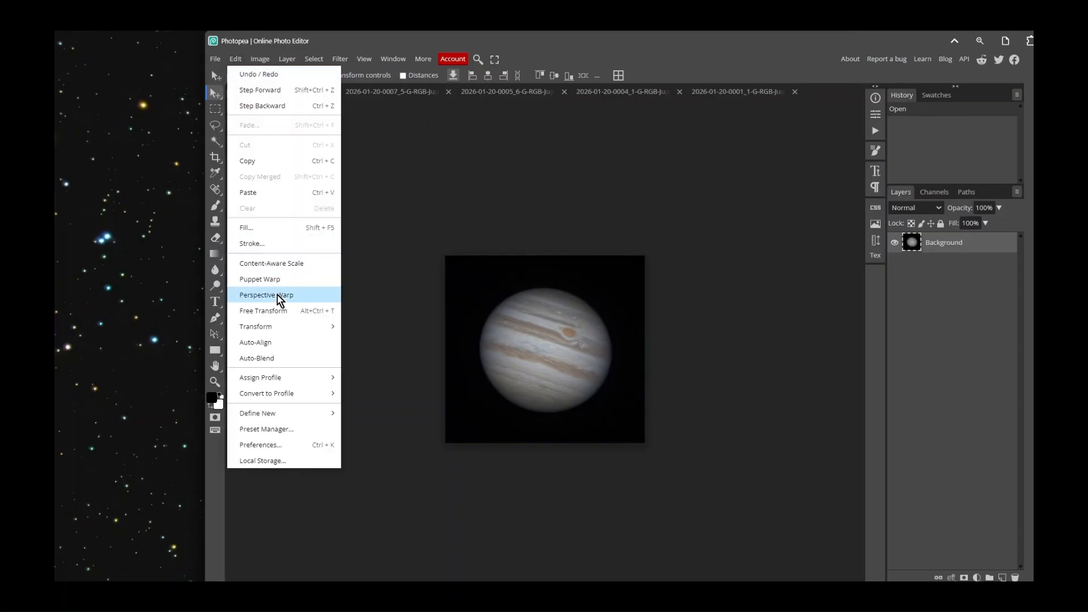
mouse_move(329, 327)
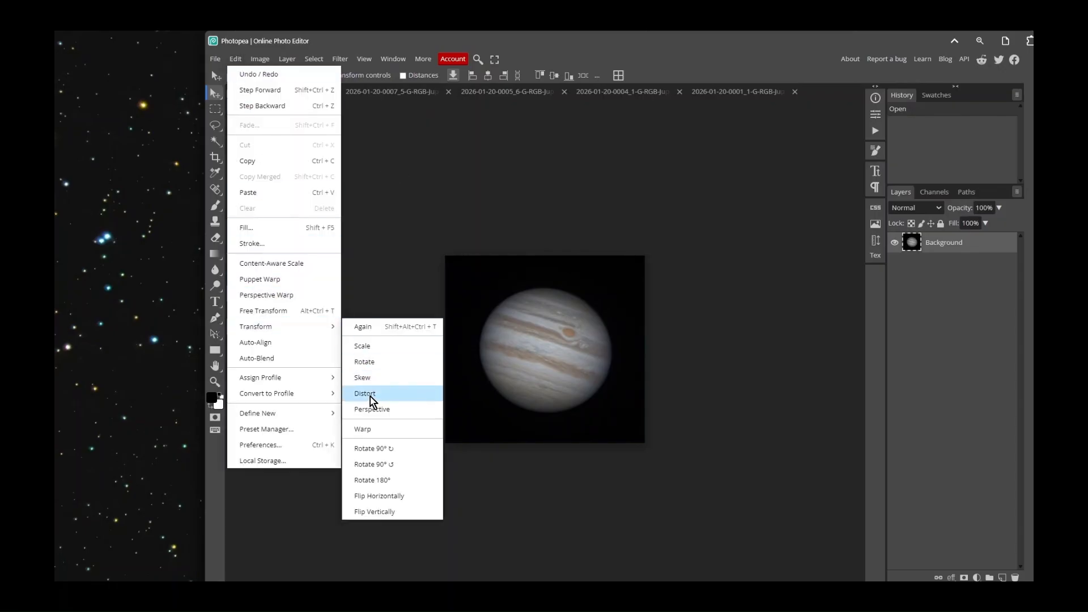
left_click(397, 480)
left_click(216, 59)
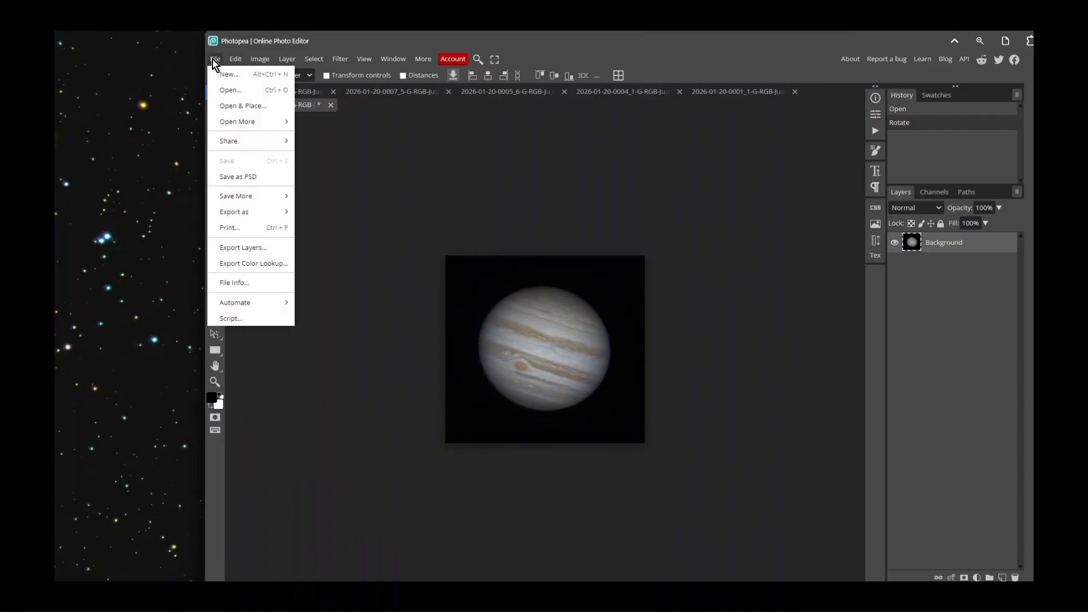
mouse_move(272, 216)
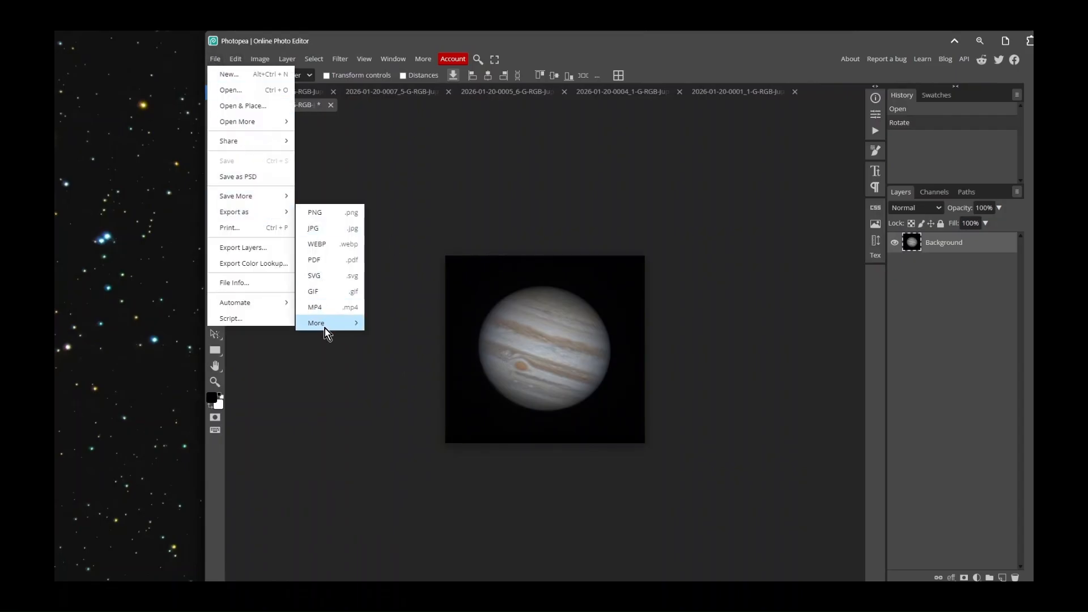
mouse_move(329, 323)
left_click(383, 340)
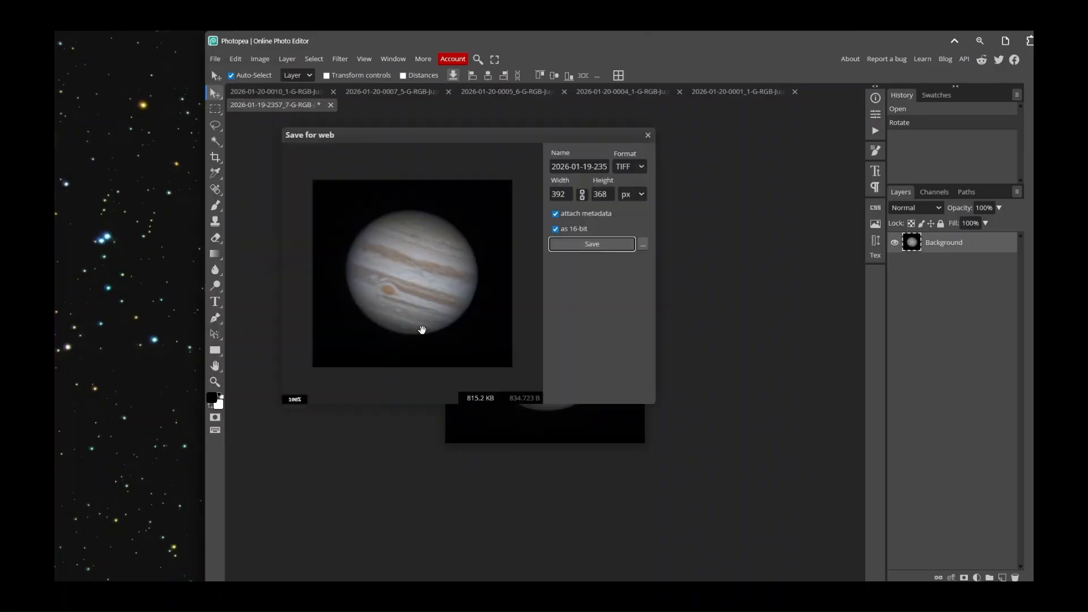
left_click(593, 250)
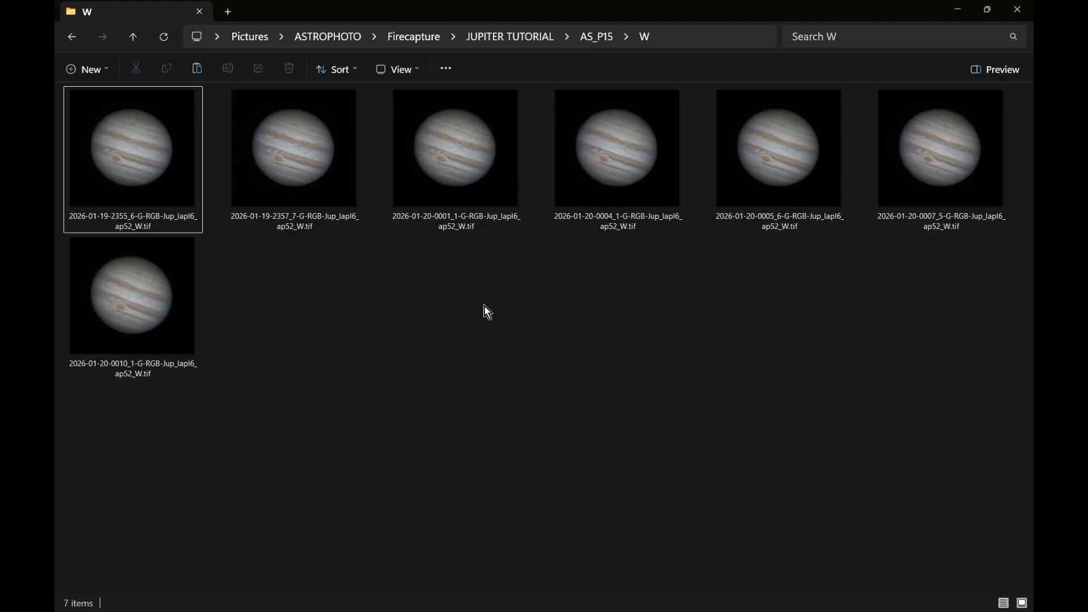
Step: Switch to WinJUPOS and start a new image measurement for Jupiter
mouse_move(469, 610)
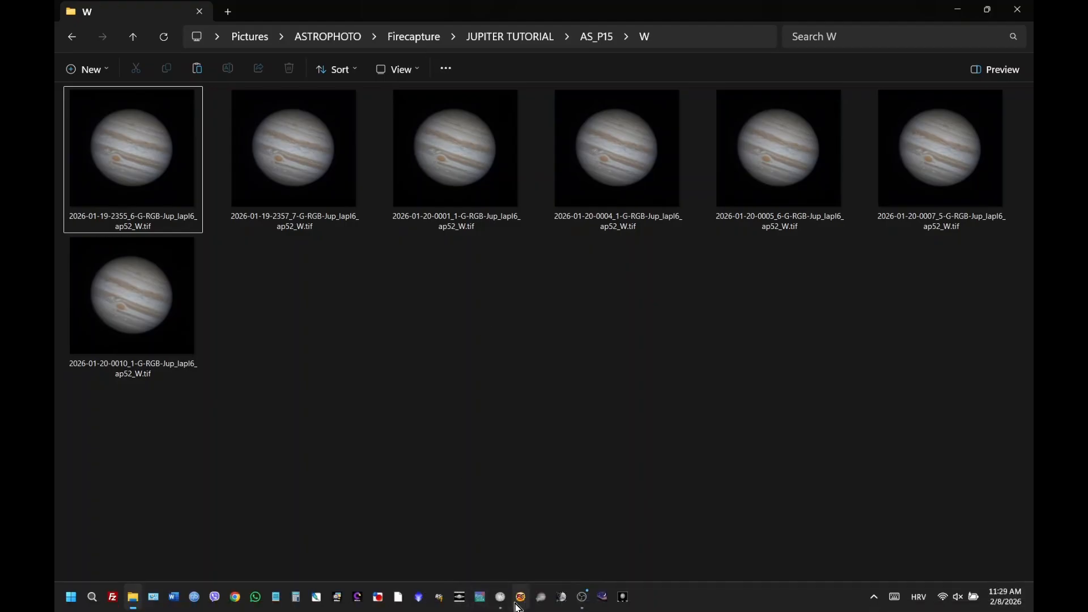
mouse_move(518, 608)
left_click(481, 557)
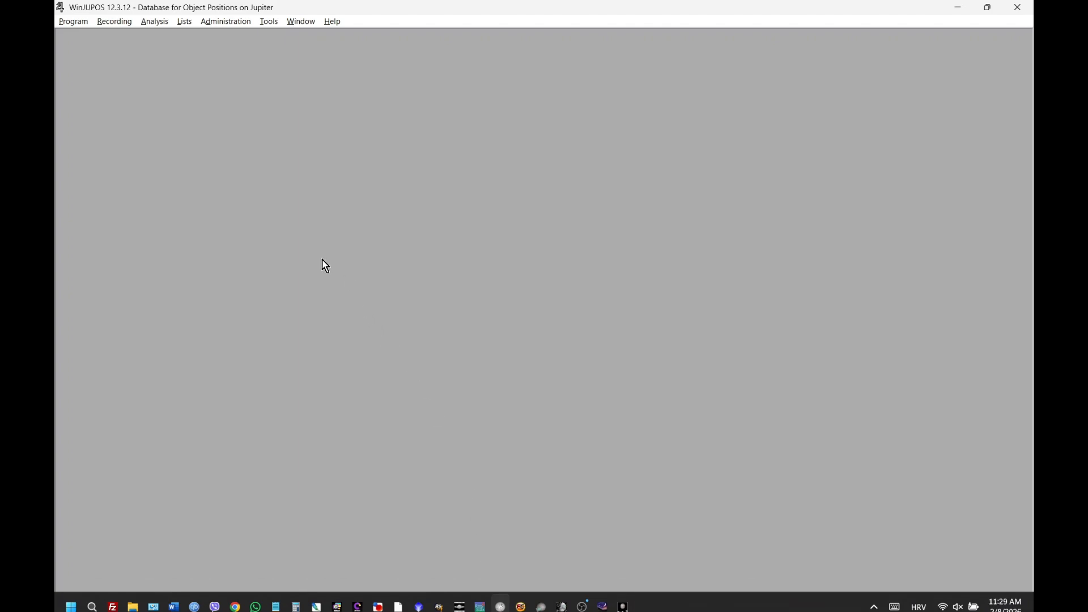
left_click(77, 24)
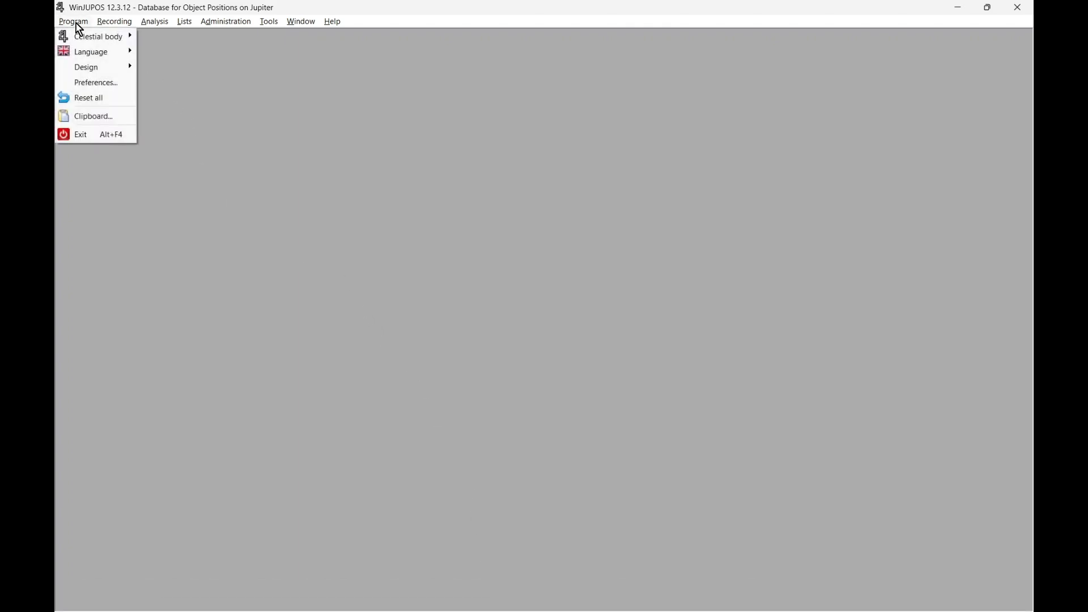
mouse_move(116, 39)
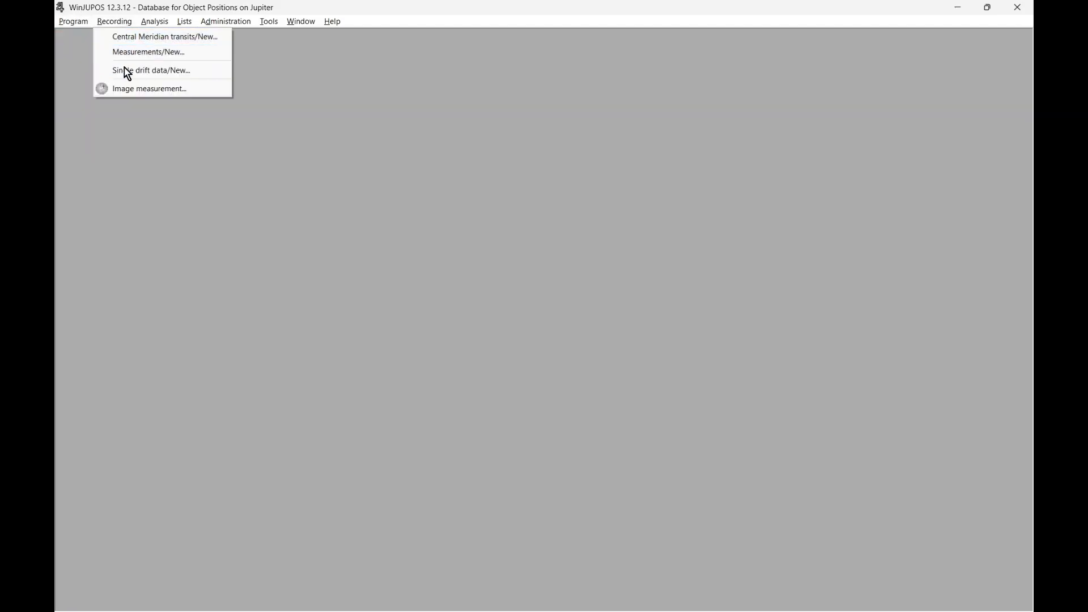
left_click(147, 90)
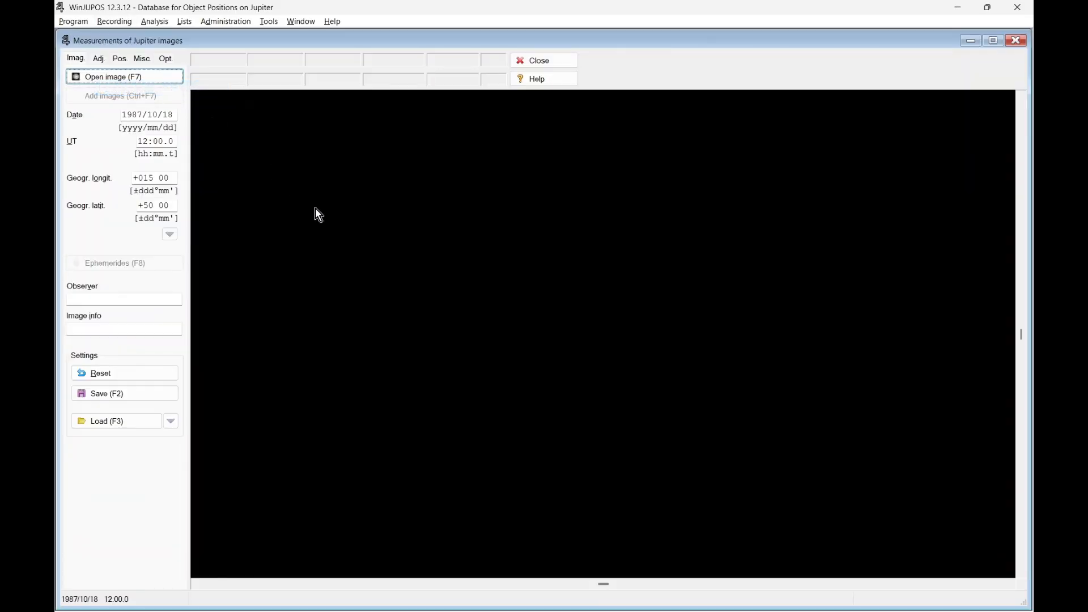
left_click(125, 77)
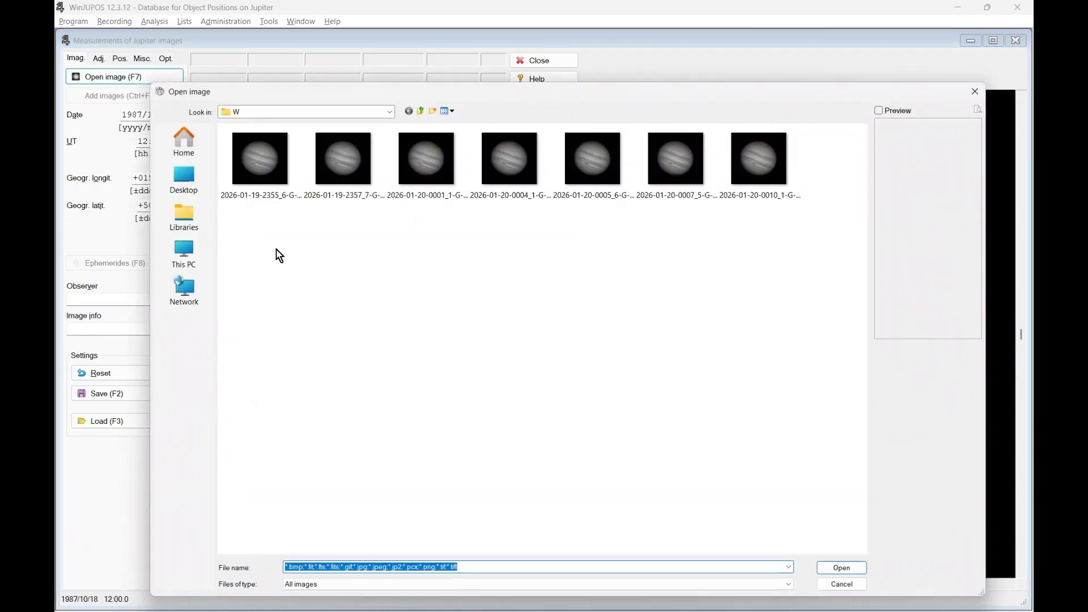
left_click(264, 167)
left_click(858, 569)
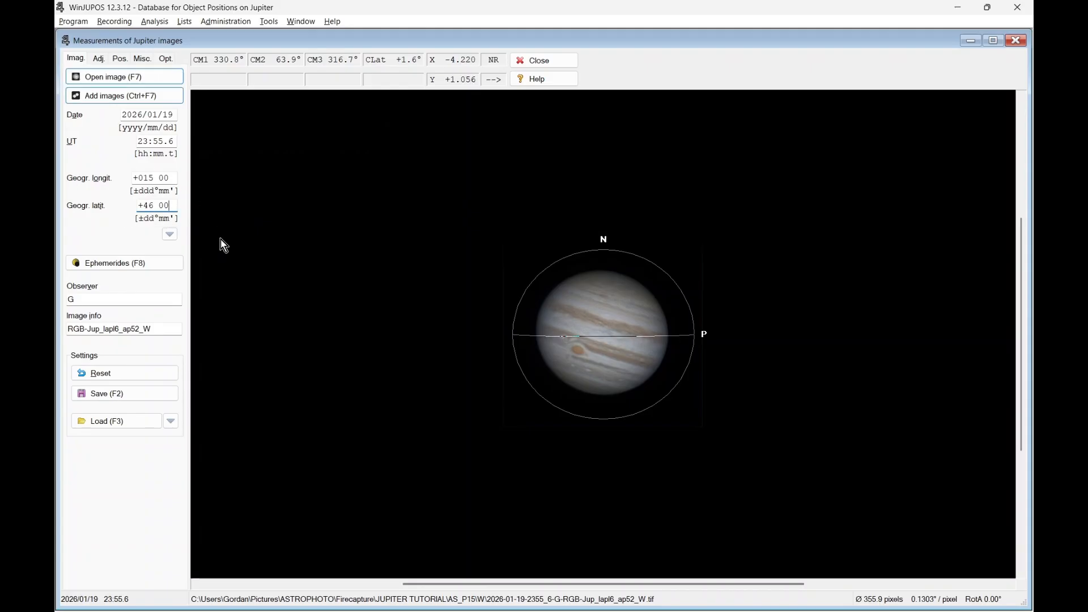
Step: Set the telescope mount type to alt-azimuth in the measurement options and return to the image data
left_click(166, 59)
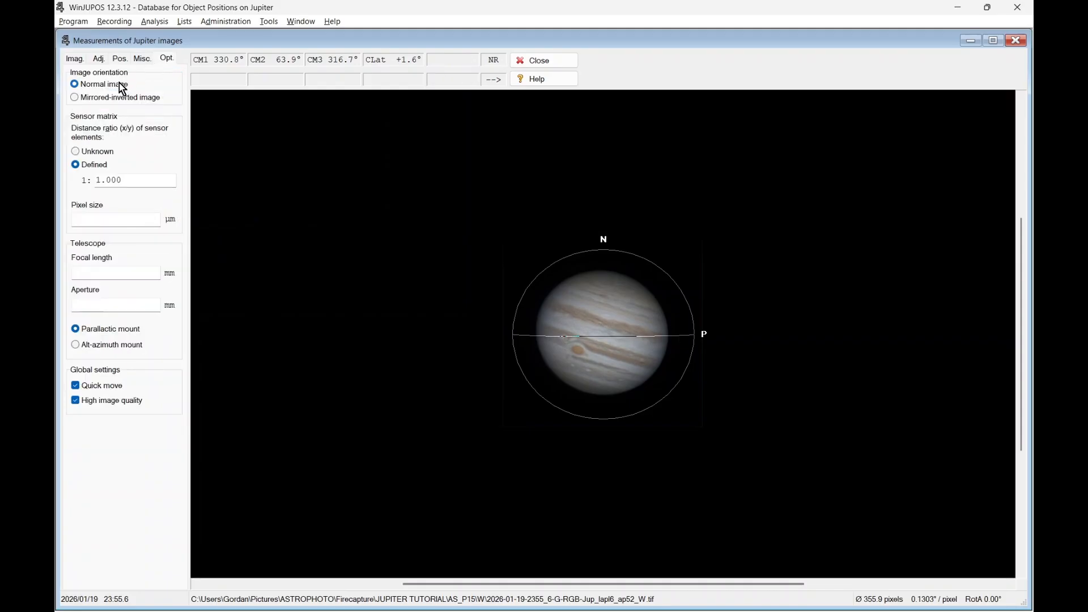
left_click(76, 345)
left_click(74, 59)
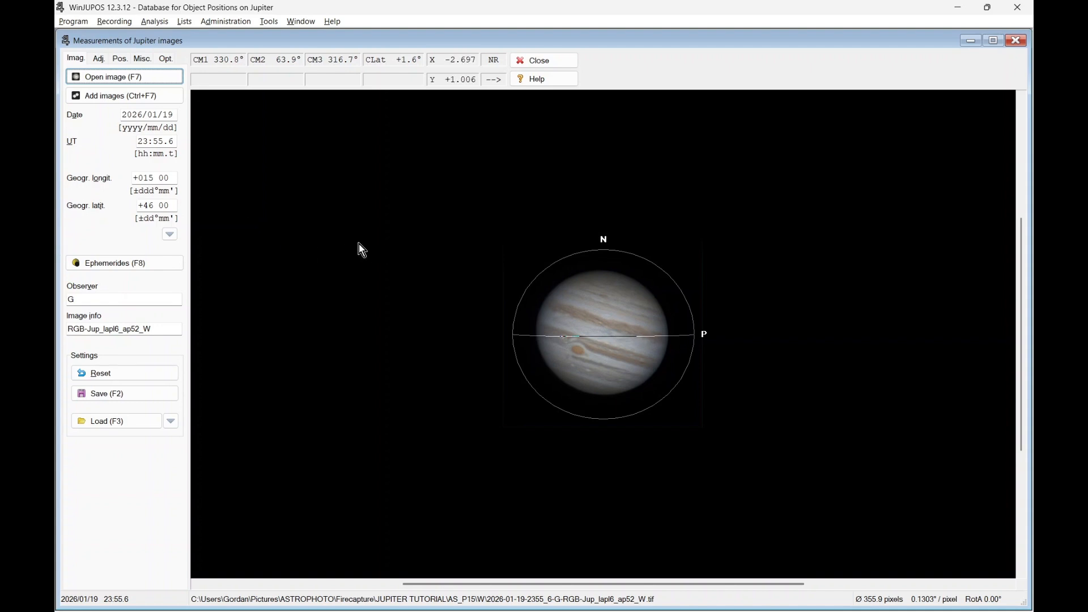
Step: Fit the outline frame to Jupiter's disc with automatic detection
left_click(100, 61)
left_click(165, 351)
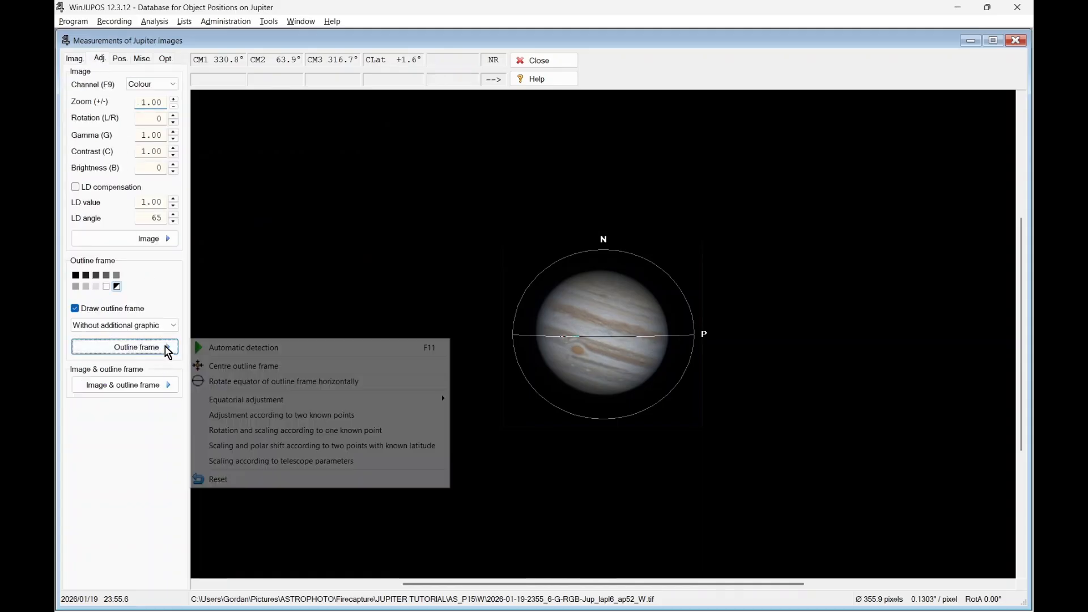
left_click(421, 347)
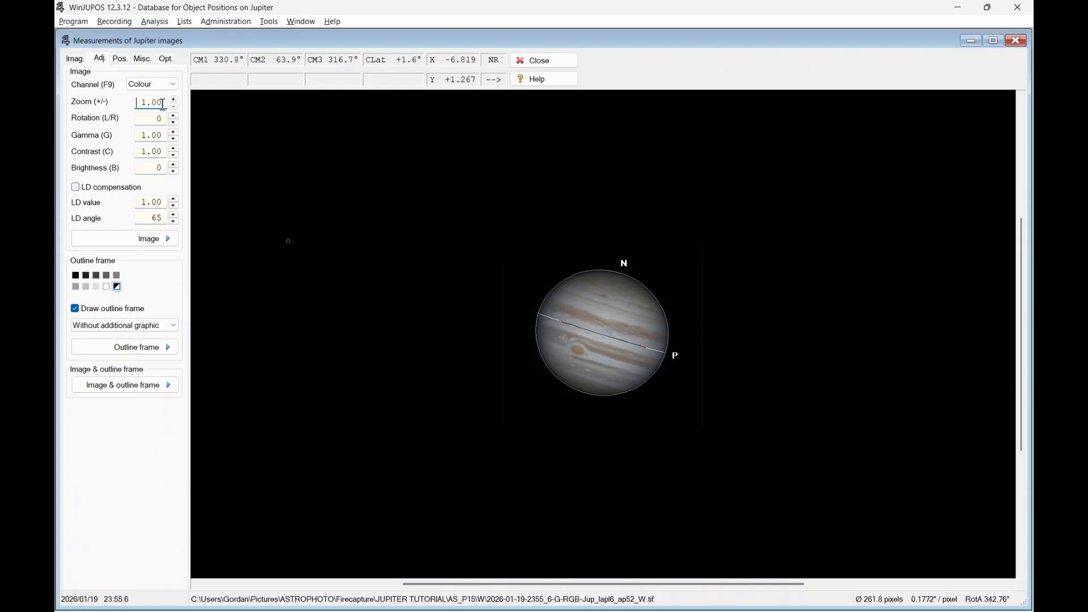
left_click(77, 60)
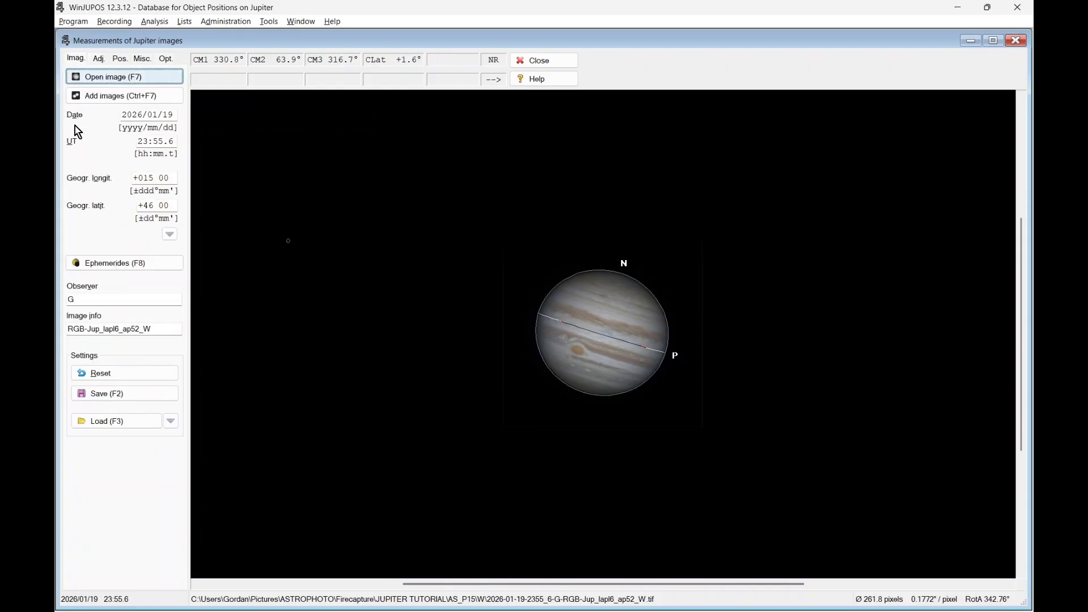
left_click(119, 395)
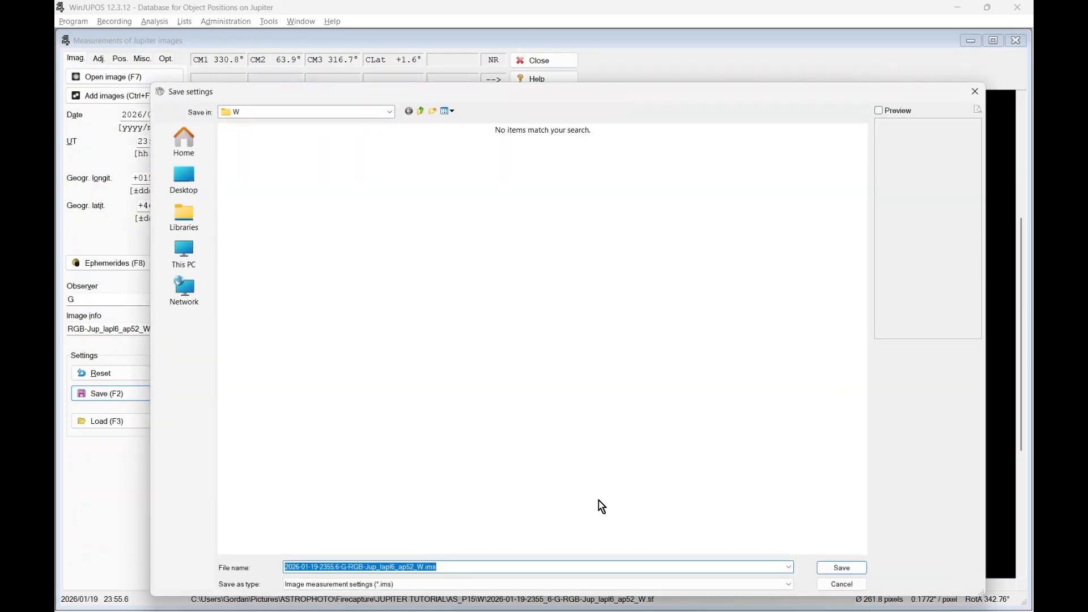
left_click(842, 568)
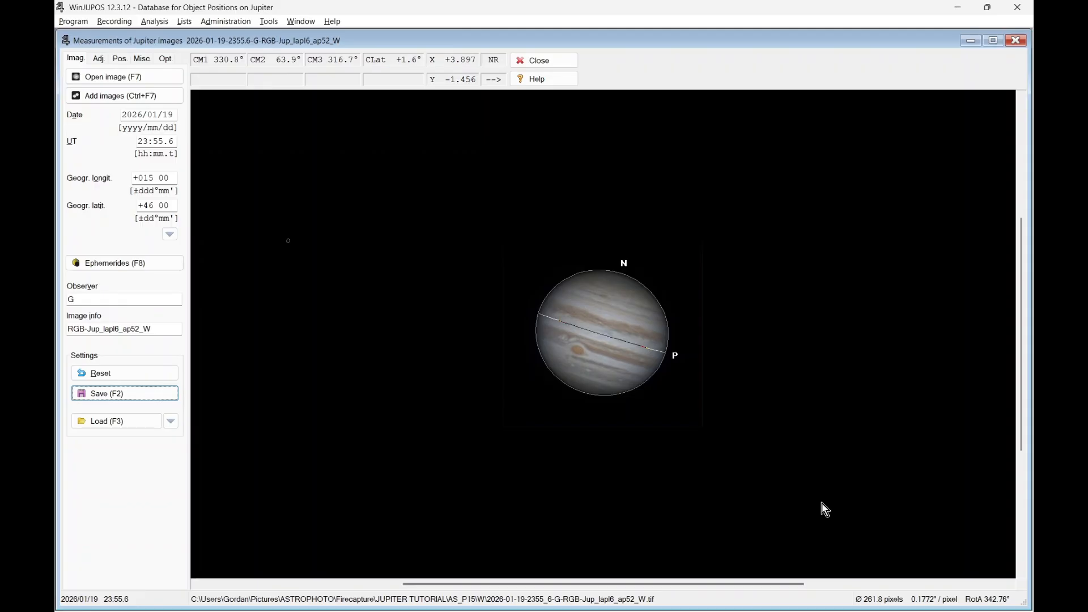
key("F7")
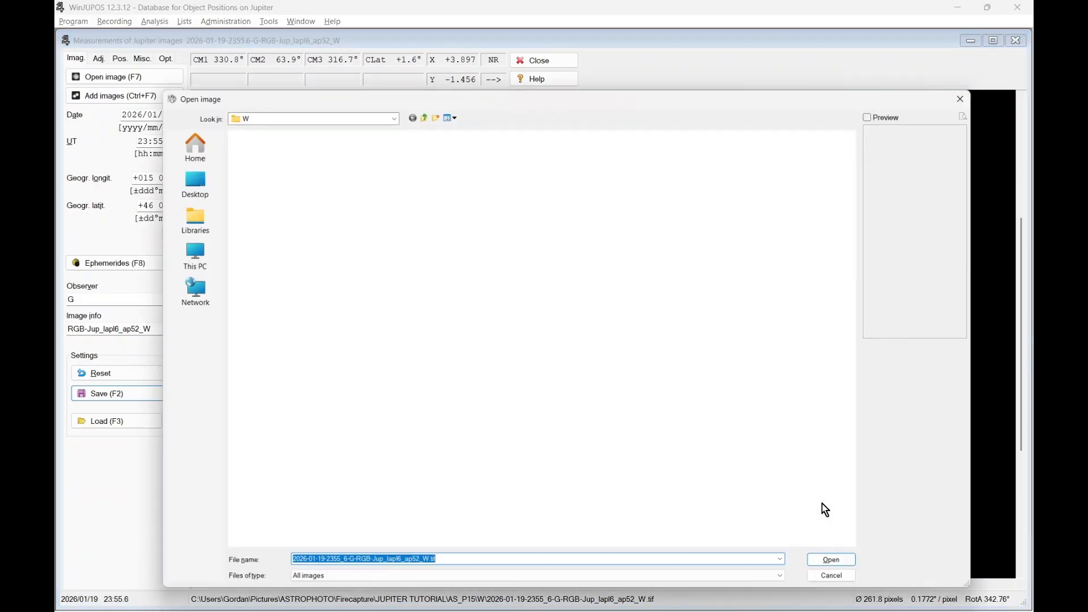
double_click(334, 169)
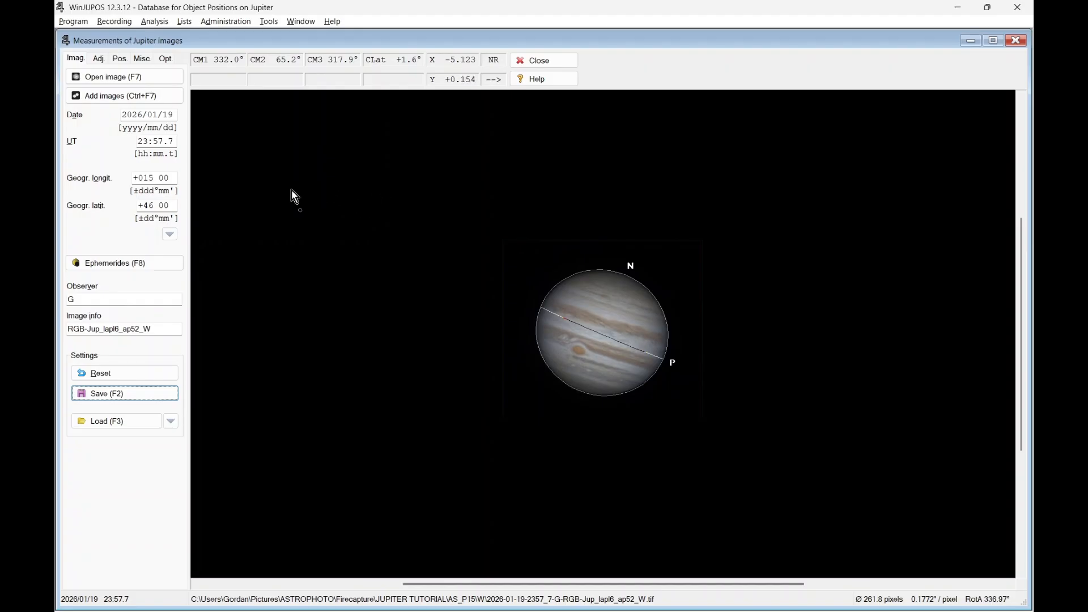
key("F11")
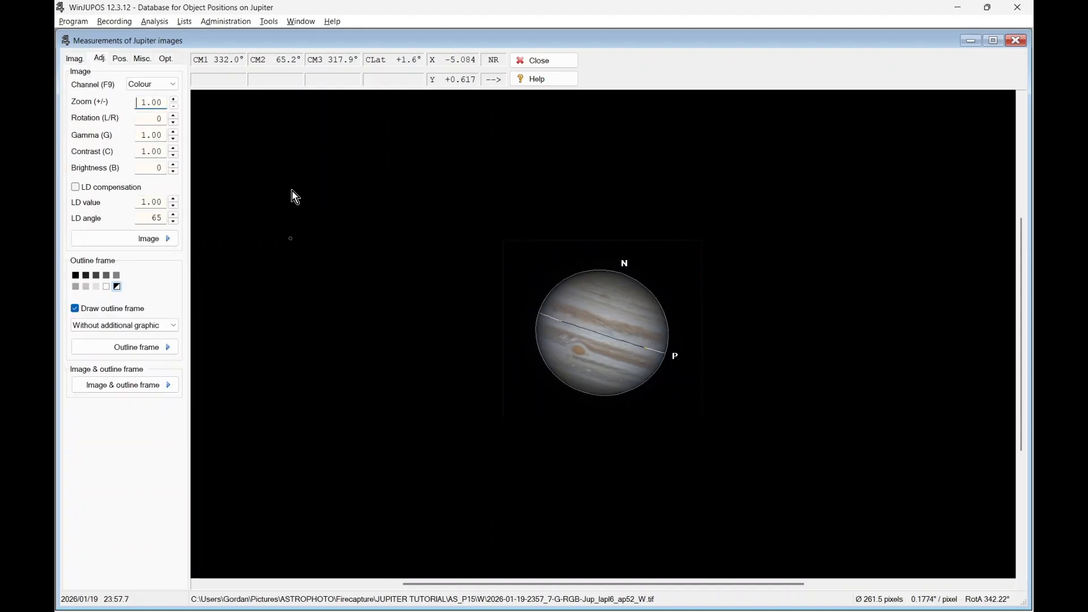
key("F2")
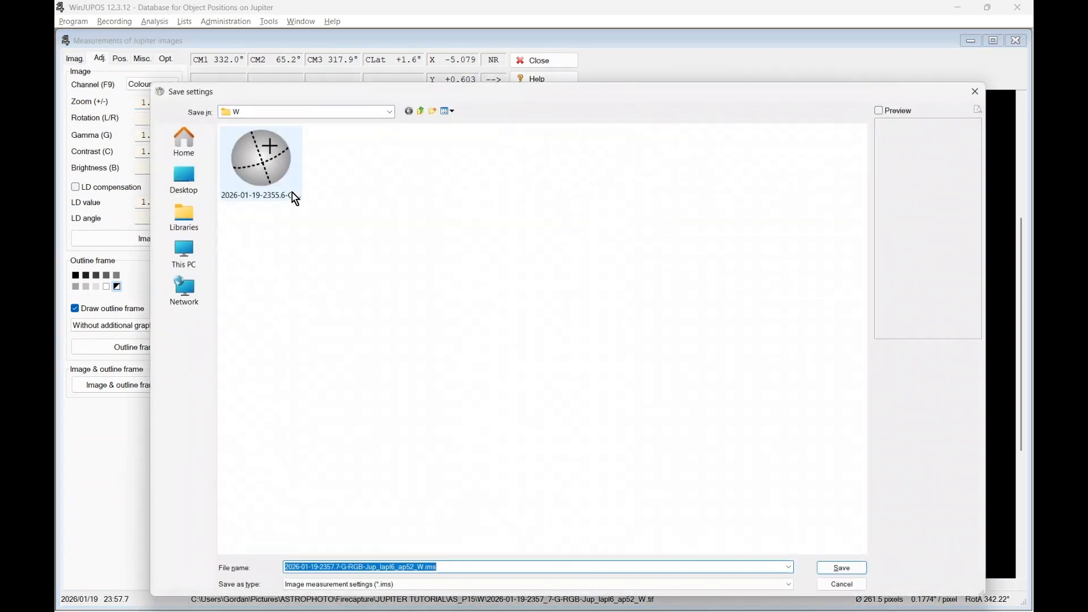
left_click(843, 567)
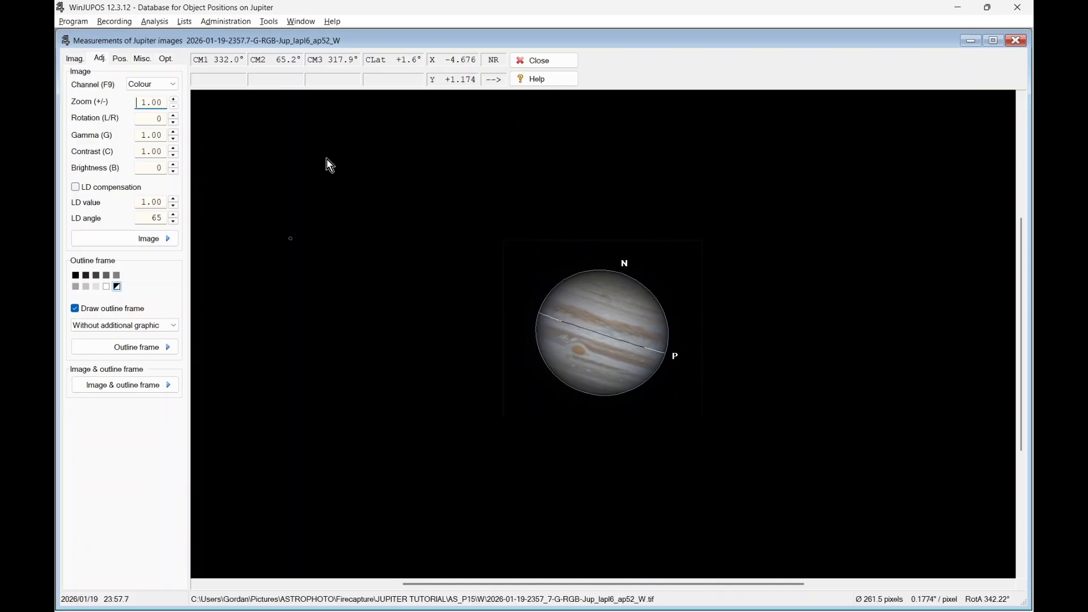
key("F3")
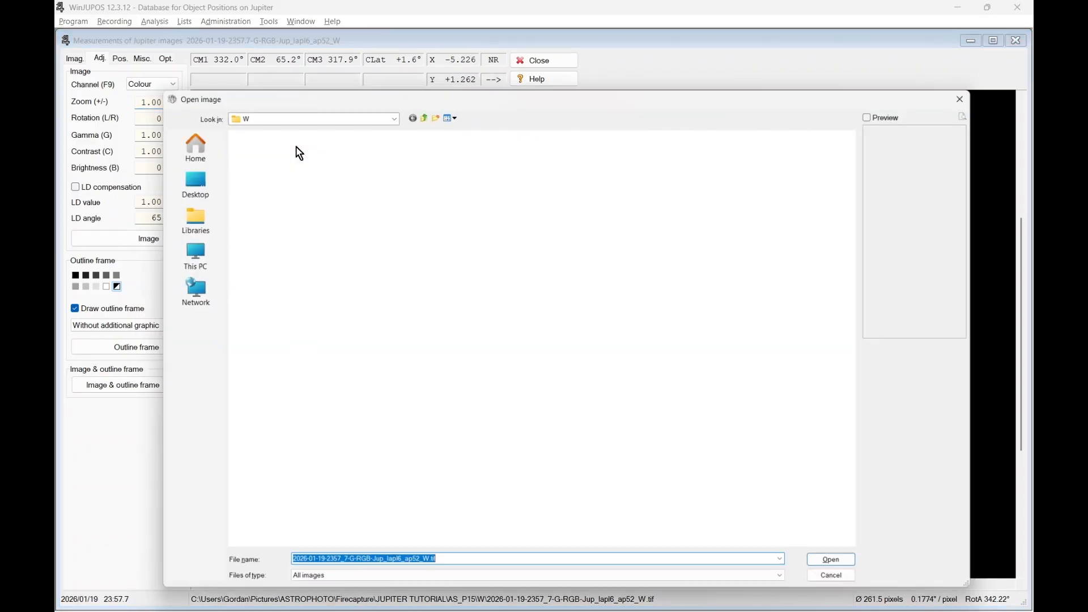
double_click(441, 158)
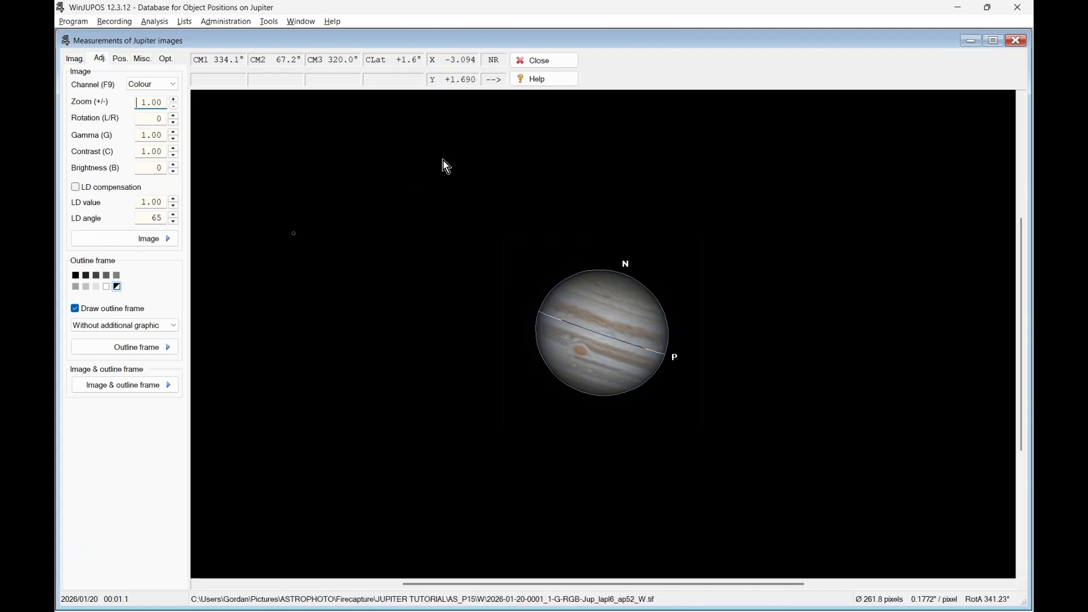
key("F2")
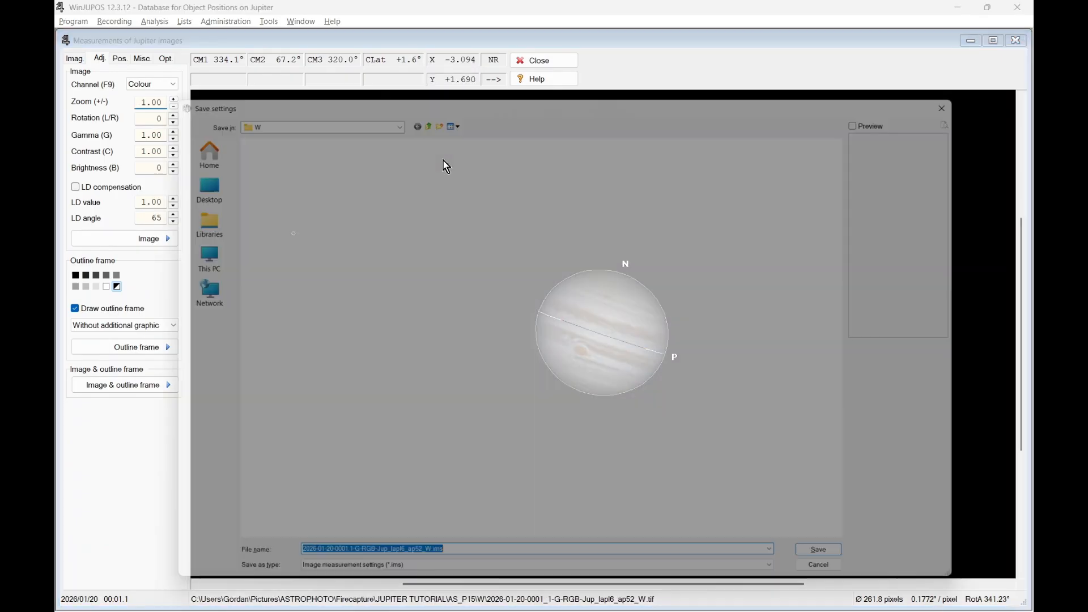
key("Return")
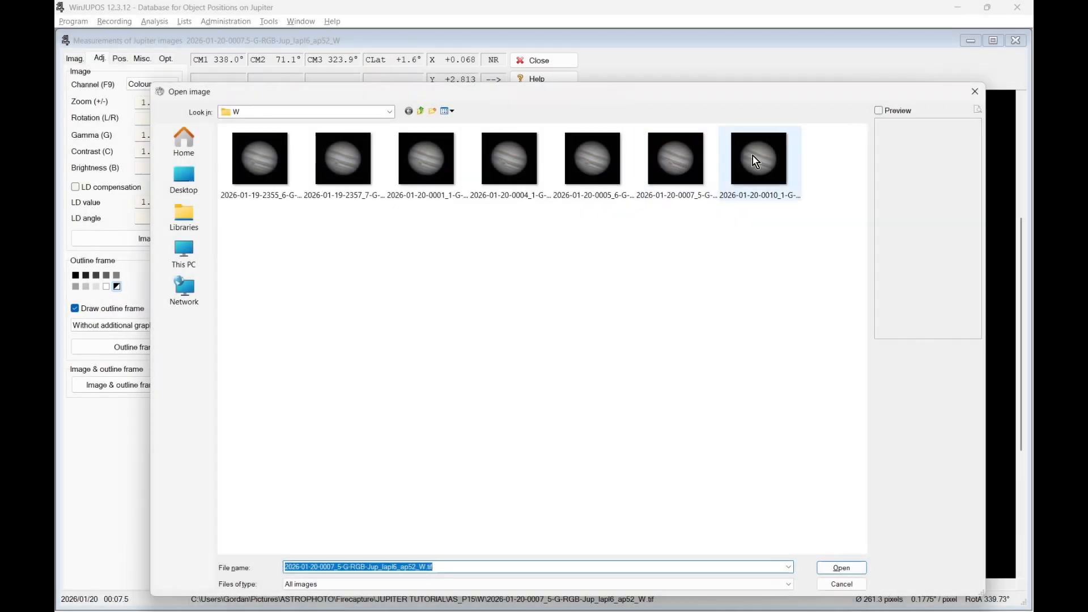
double_click(753, 158)
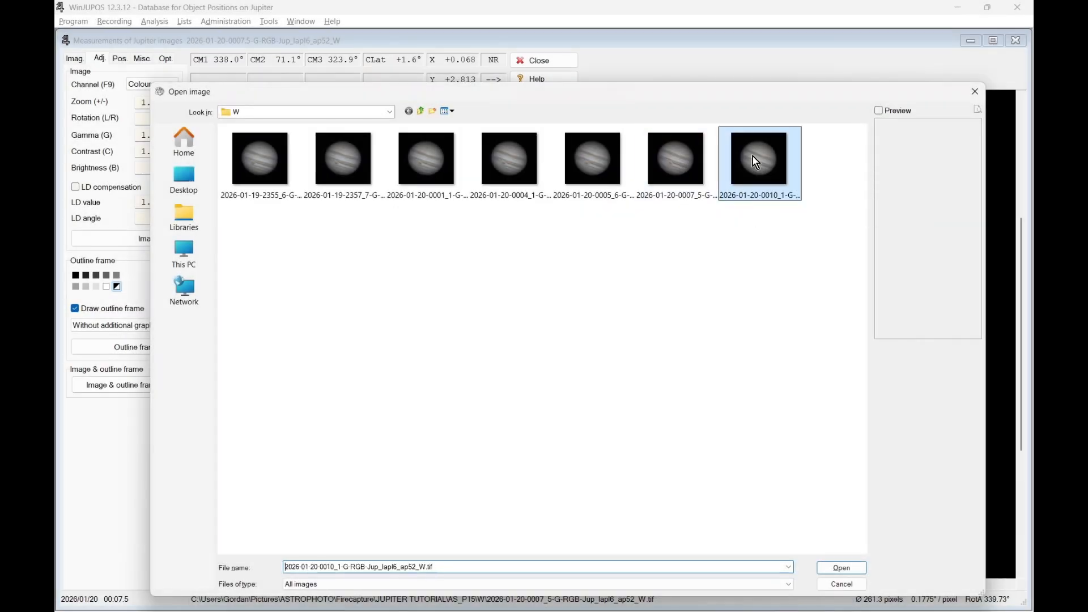
key("F11")
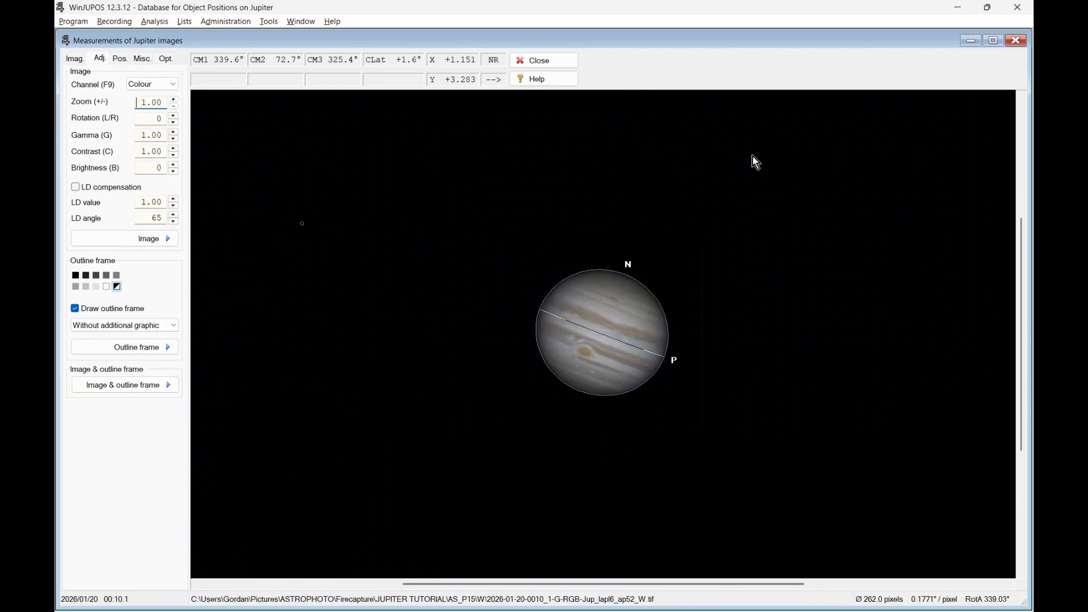
key("ctrl+s")
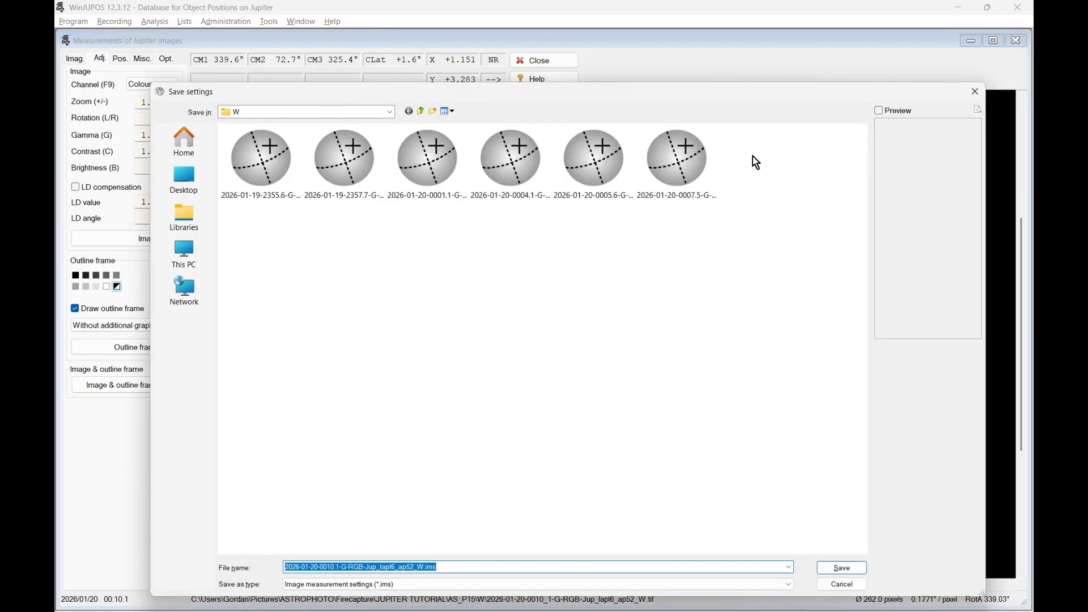
key("Return")
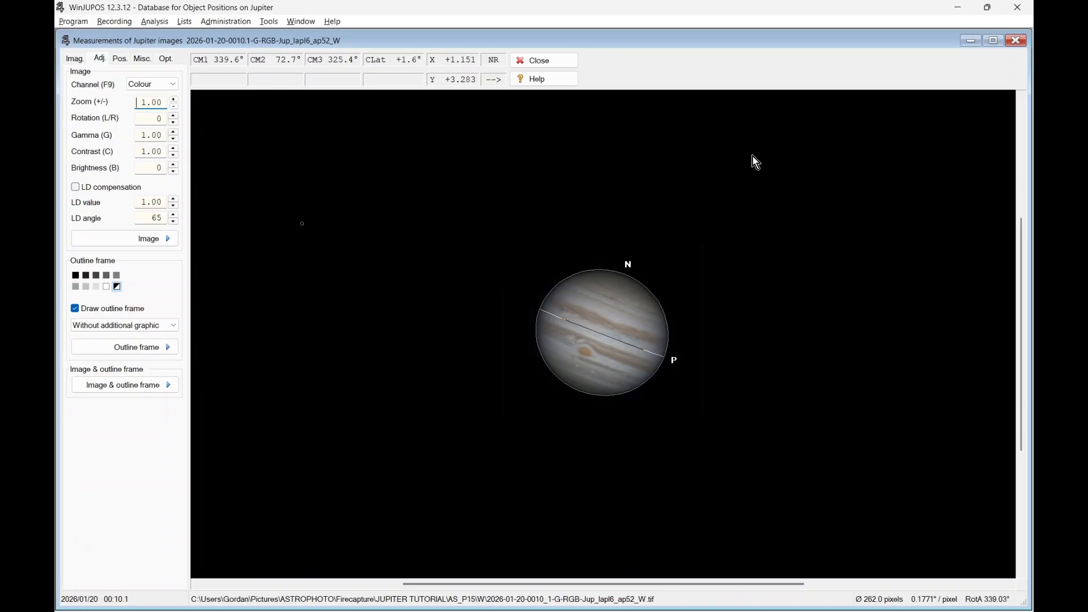
Step: Start De-rotation of images and remove all old image measurements from the list
left_click(271, 23)
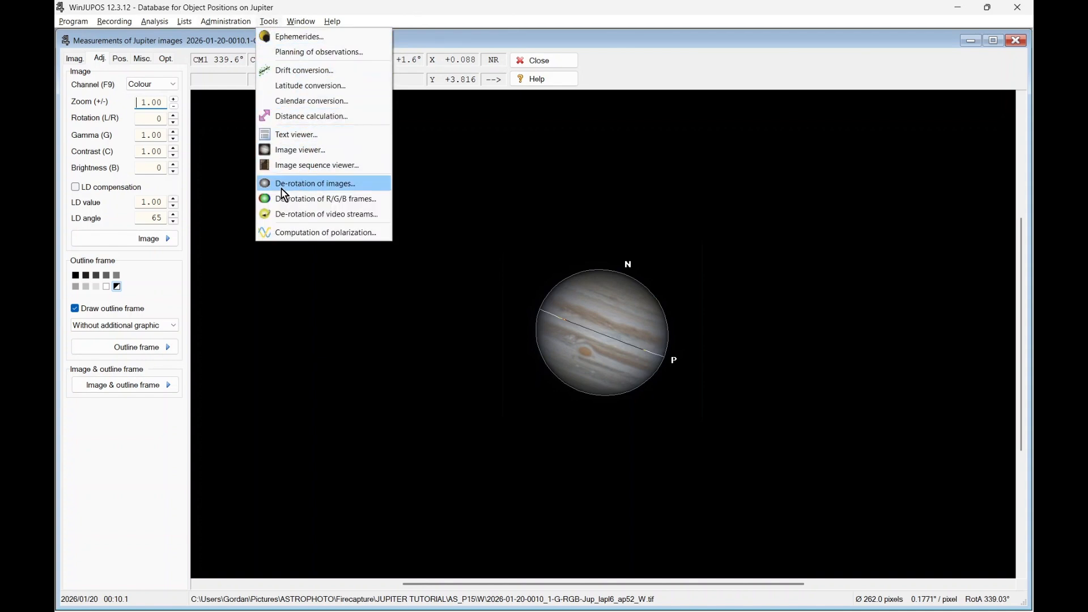
left_click(311, 185)
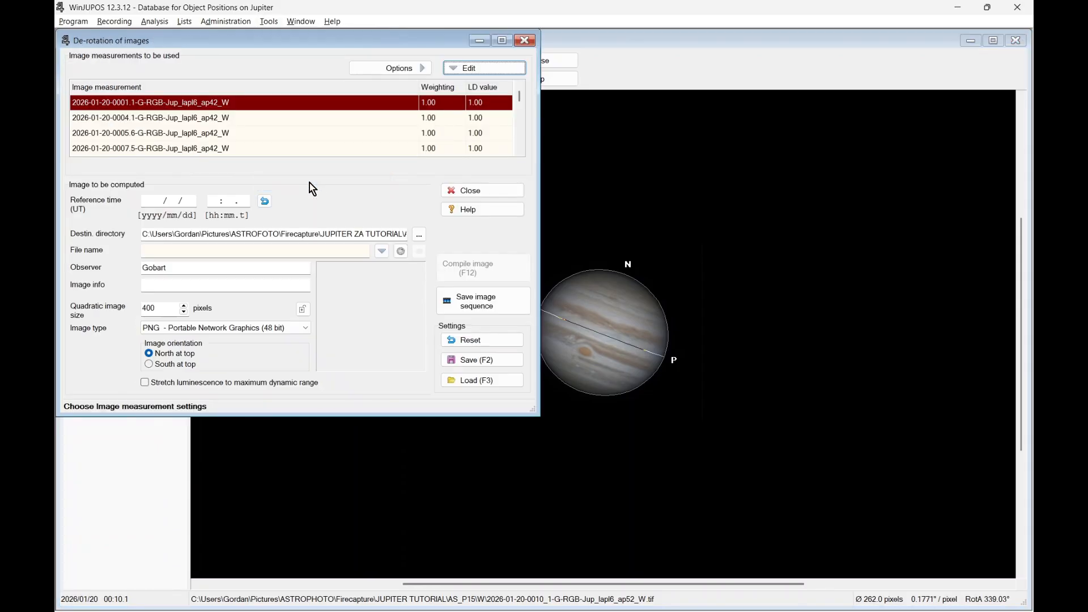
left_click(469, 69)
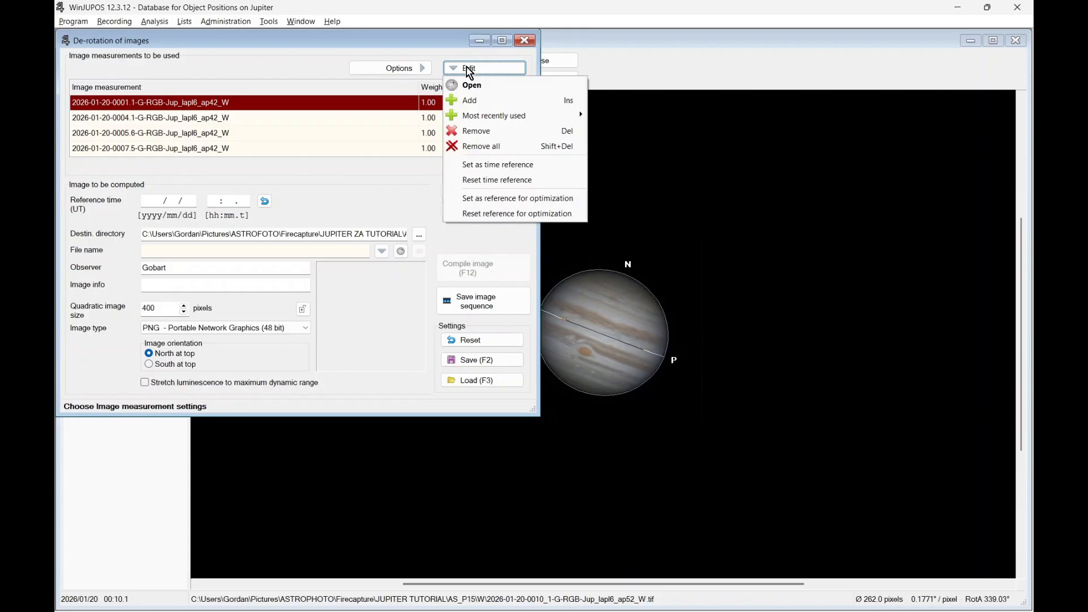
mouse_move(469, 117)
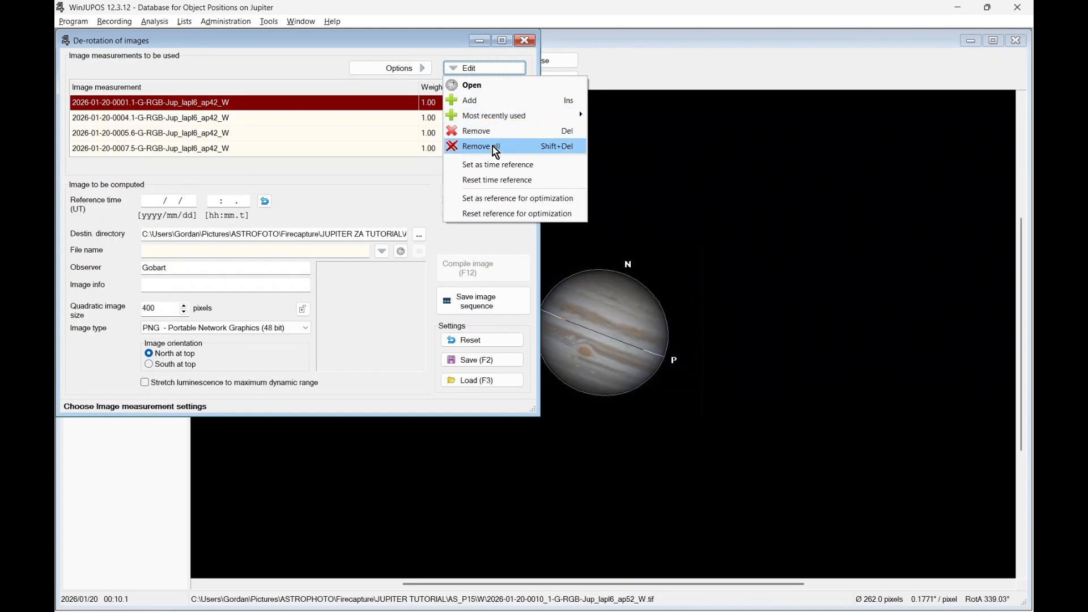
left_click(492, 147)
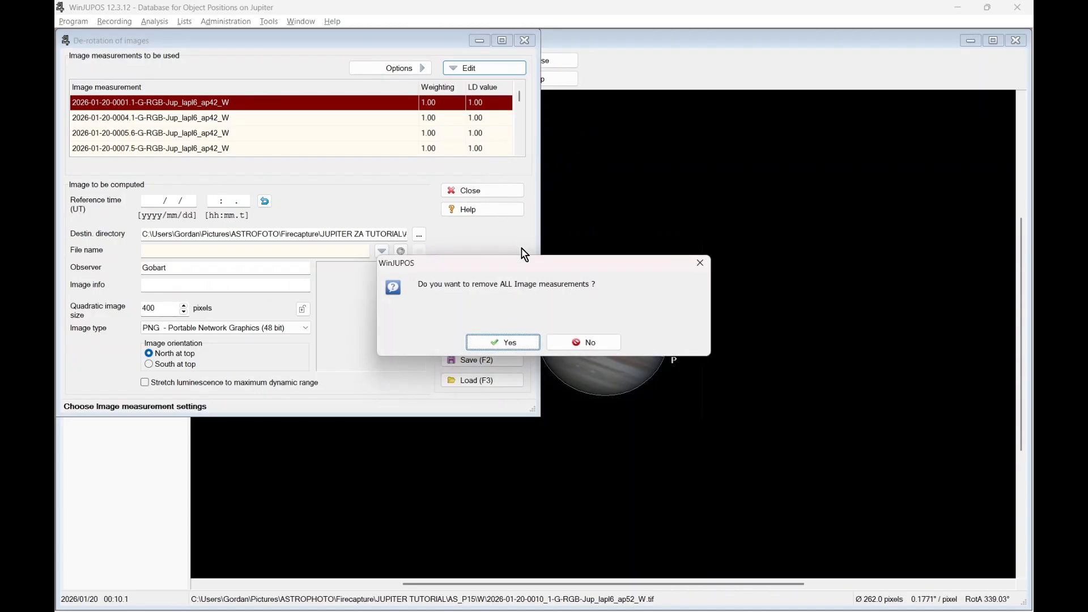
left_click(503, 349)
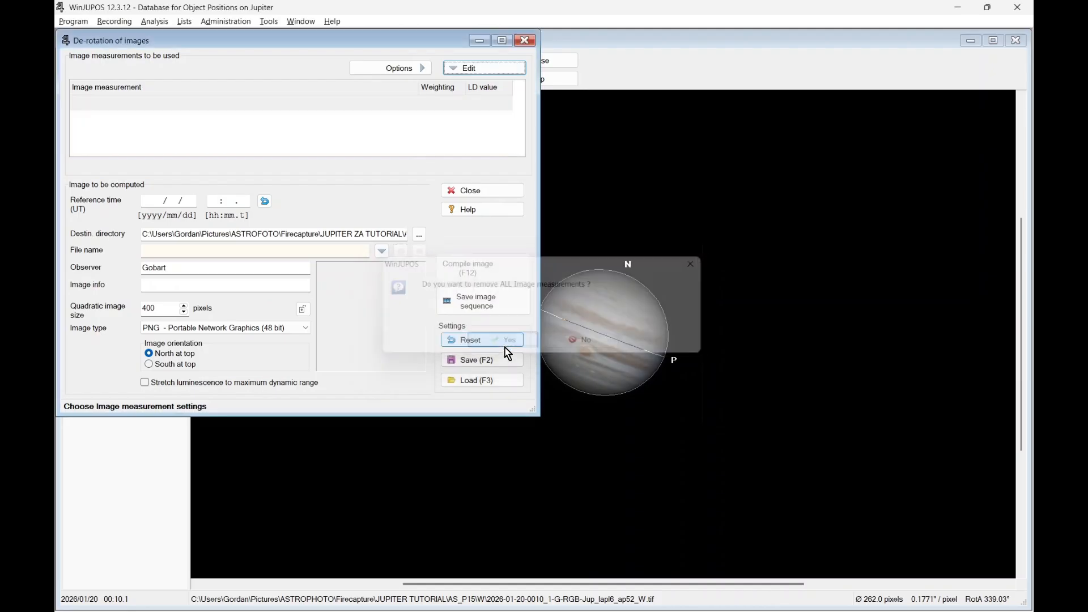
Step: Add all seven .ims measurements from the W folder to the de-rotation and compile the image
left_click(458, 69)
left_click(470, 85)
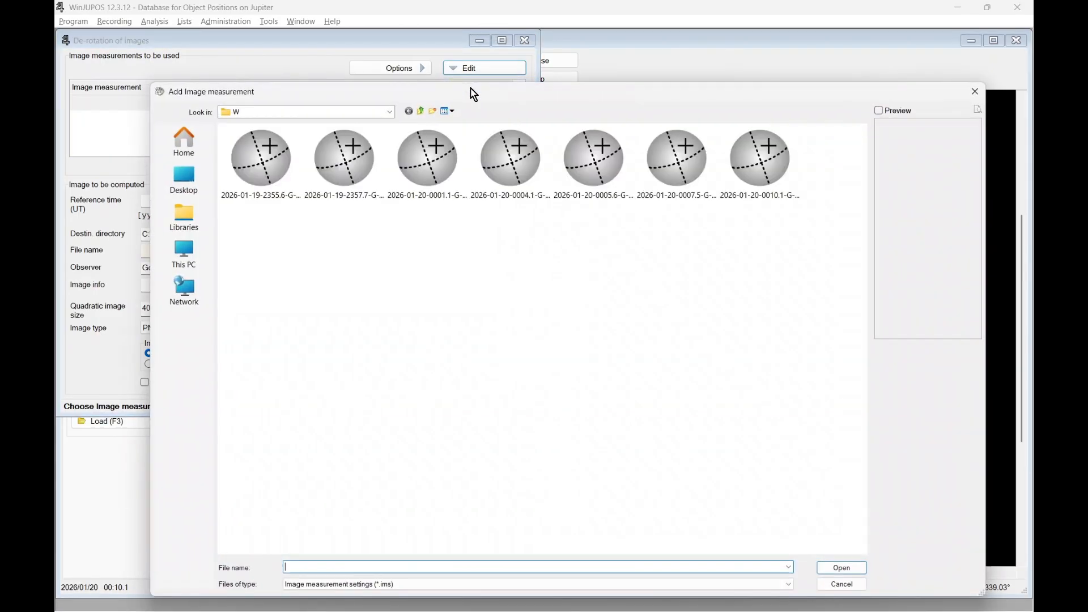
left_click_drag(241, 227, 792, 199)
left_click(855, 568)
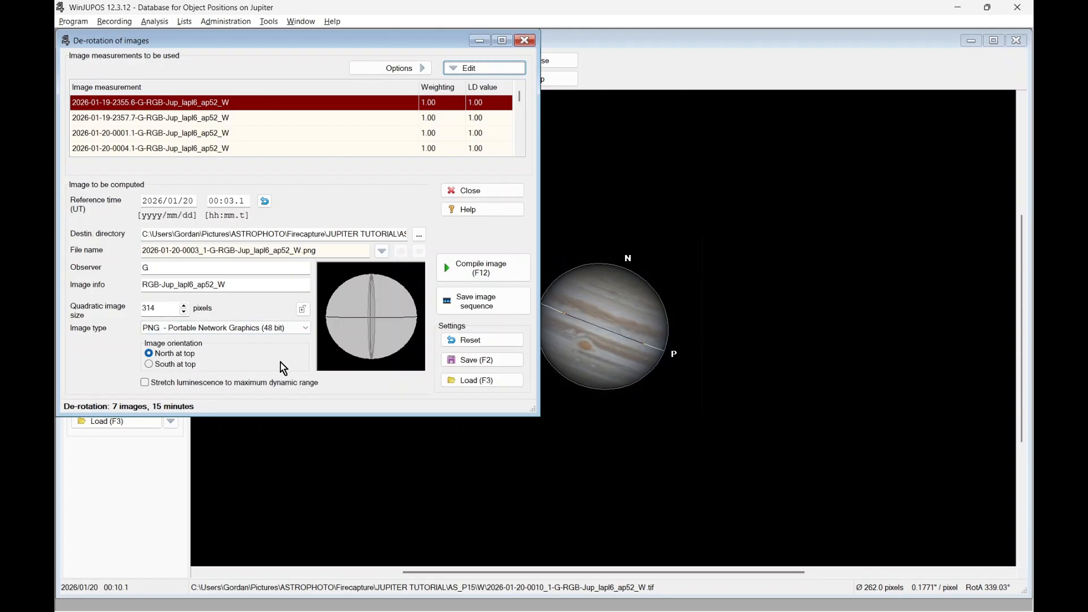
left_click(483, 270)
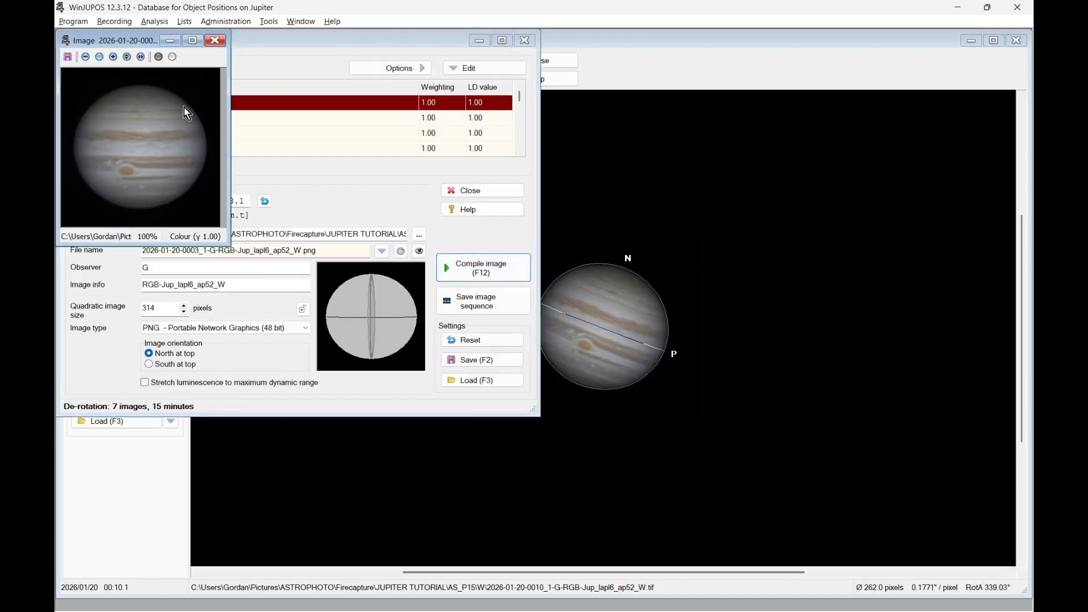
left_click_drag(121, 36, 286, 121)
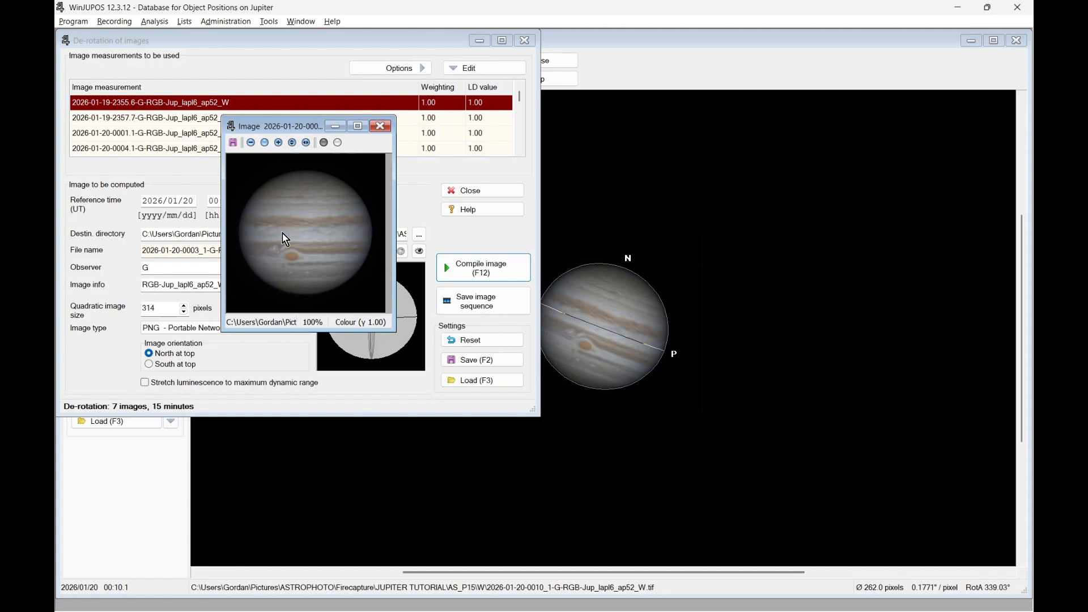
Step: Save the compiled image as 48-bit TIFF with _DER added to its file name, and close its preview window
left_click(233, 143)
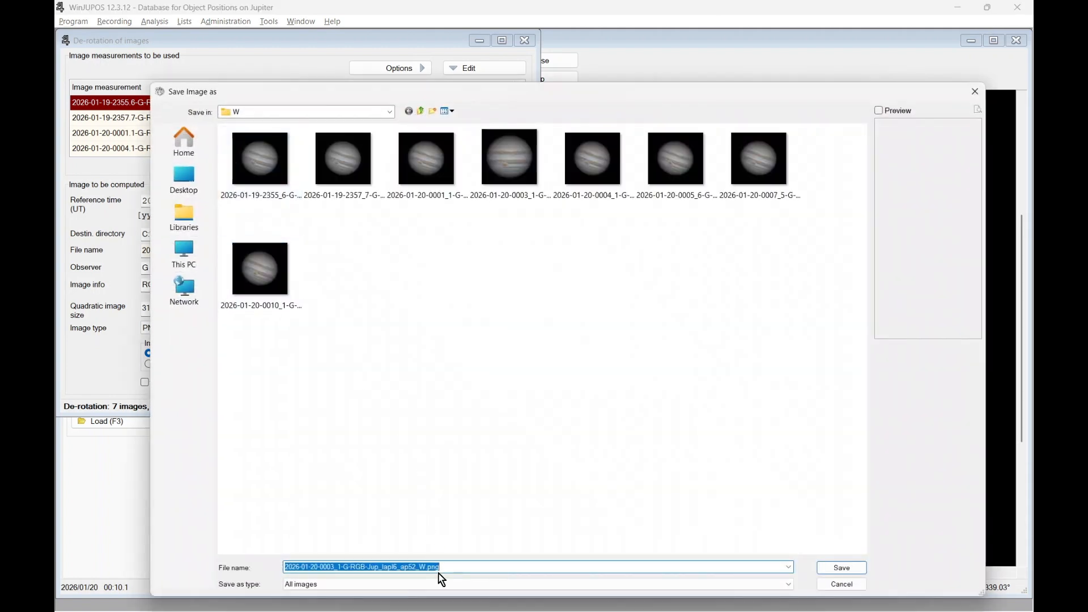
left_click(433, 589)
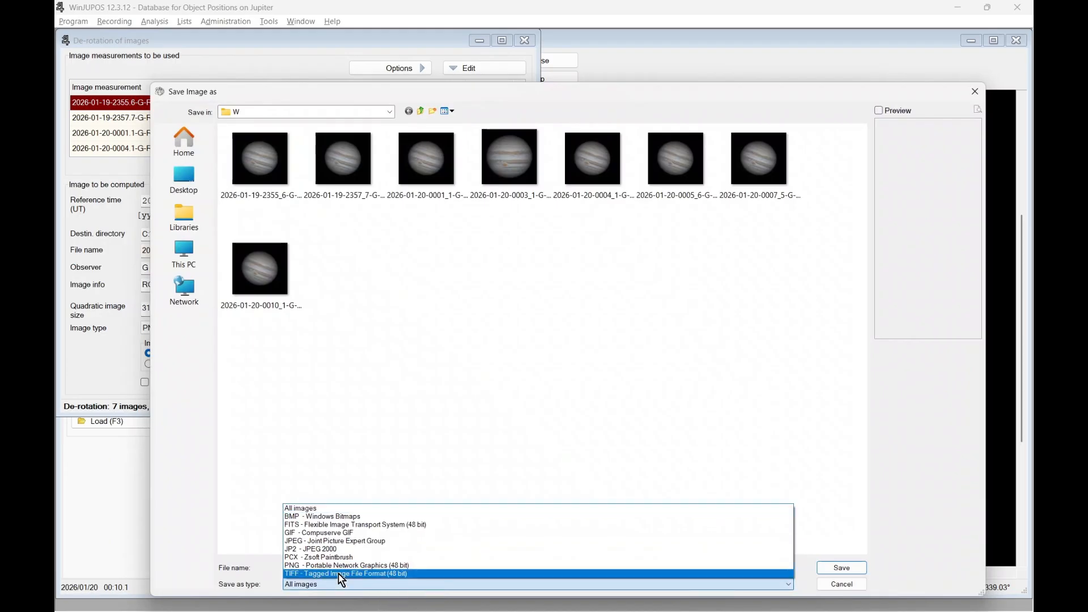
left_click(341, 574)
double_click(423, 567)
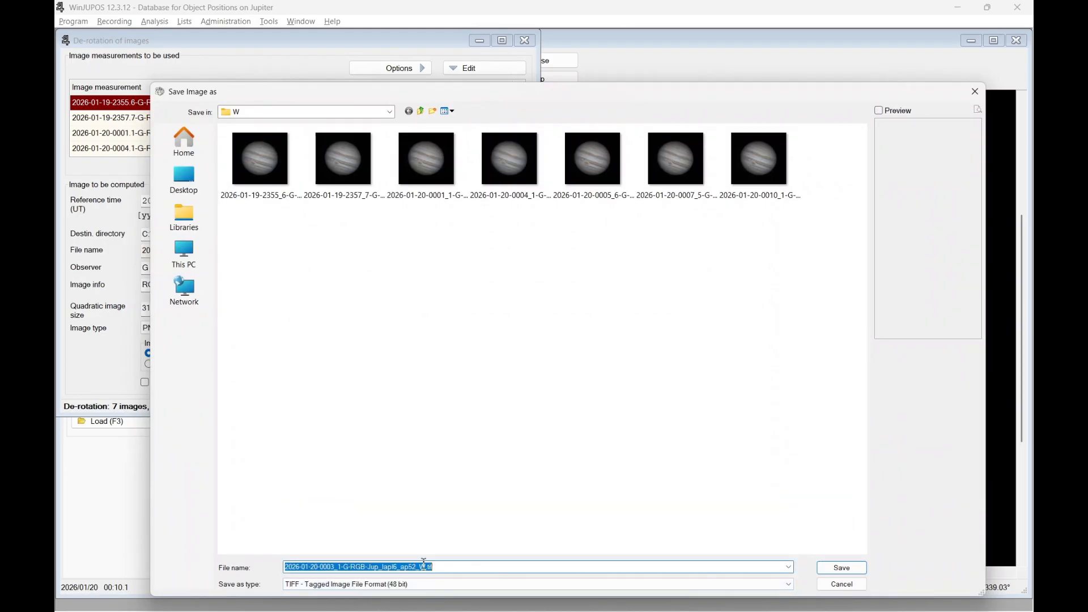
left_click(426, 567)
type("_DER")
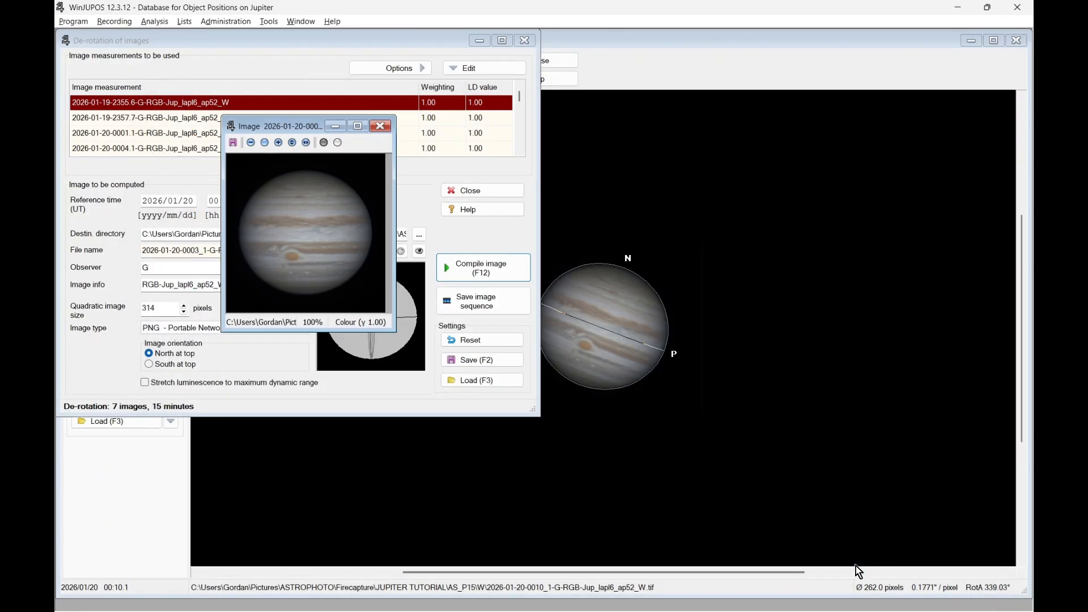
left_click(856, 569)
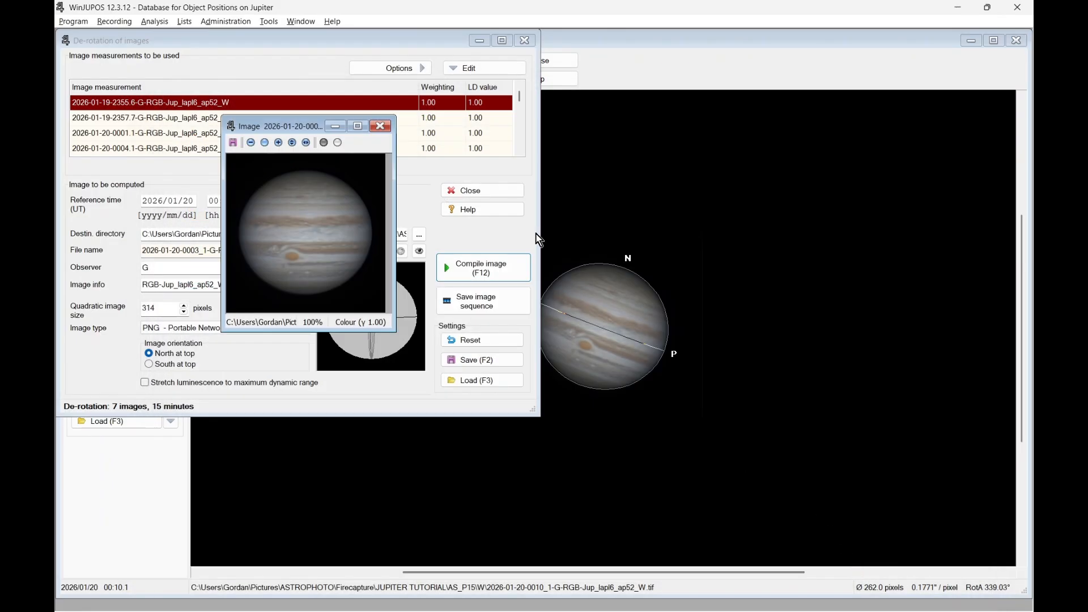
left_click(381, 127)
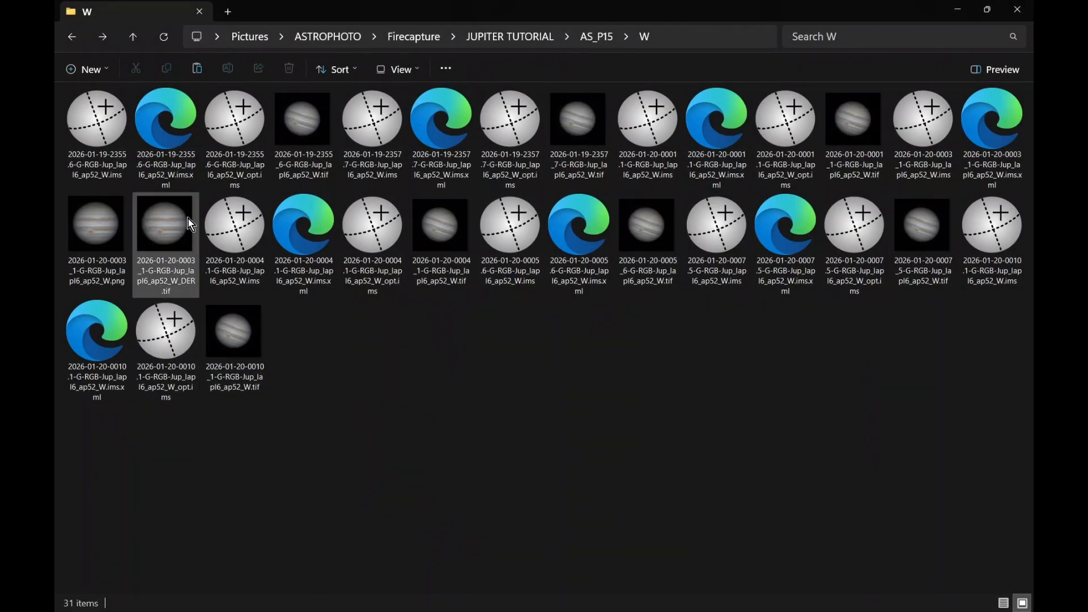
double_click(180, 227)
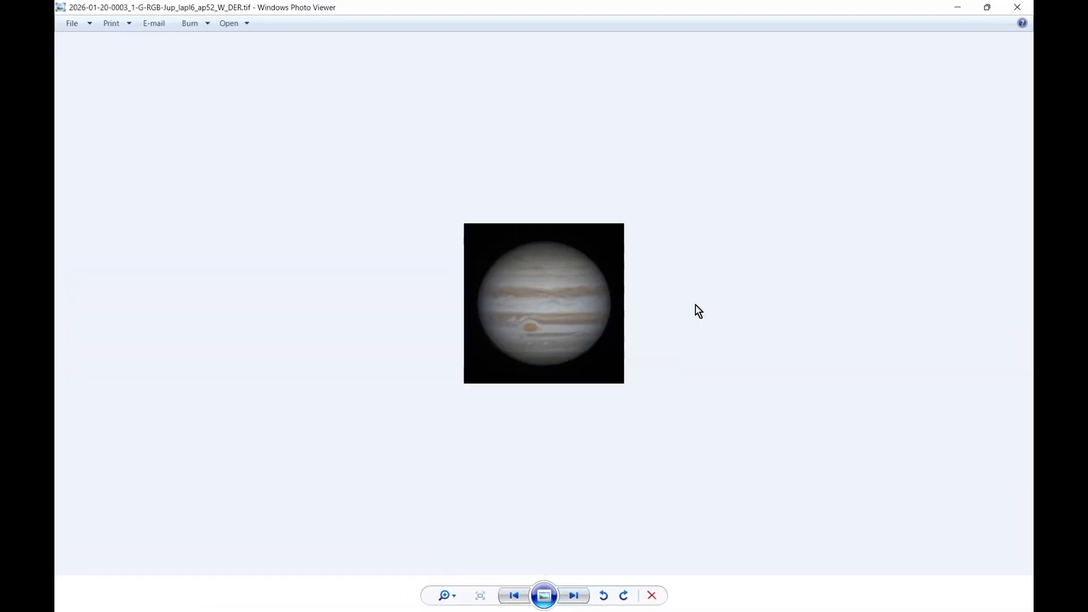
scroll(622, 323, "up", 3)
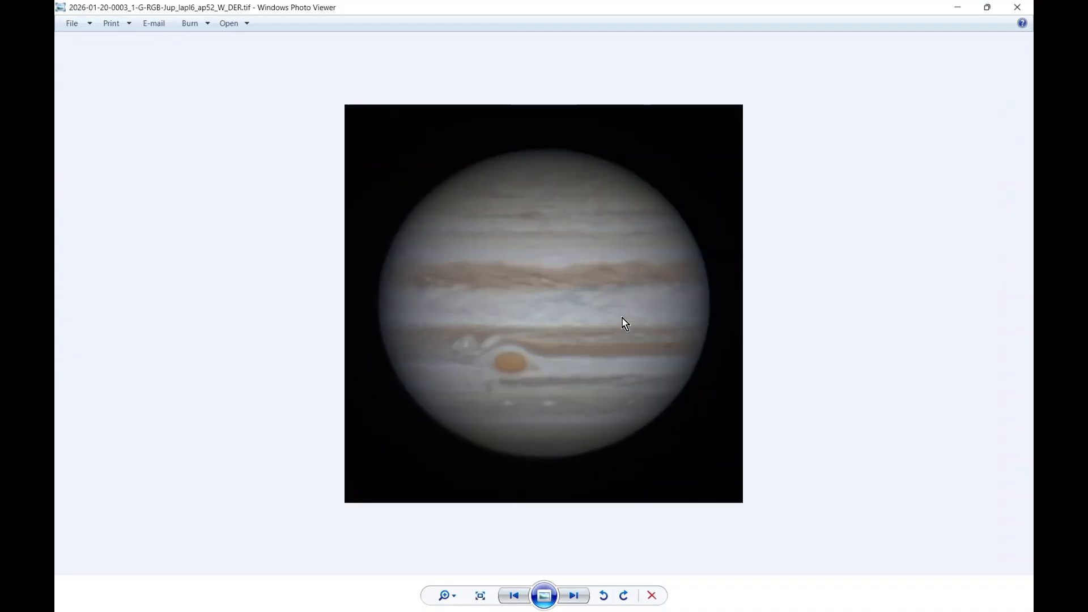
scroll(625, 324, "up", 1)
scroll(622, 320, "up", 1)
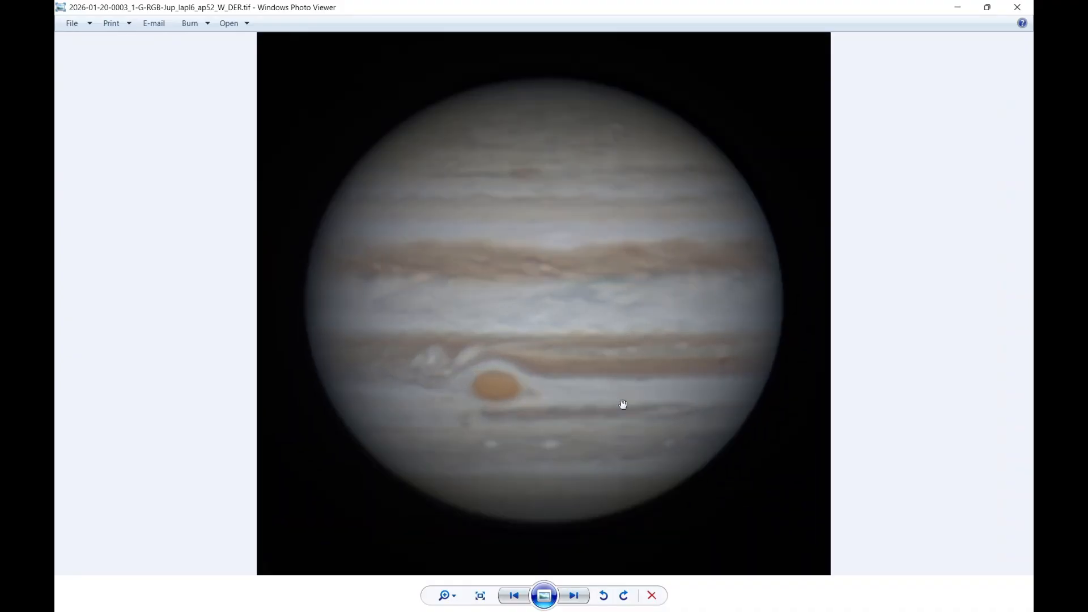
left_click(544, 595)
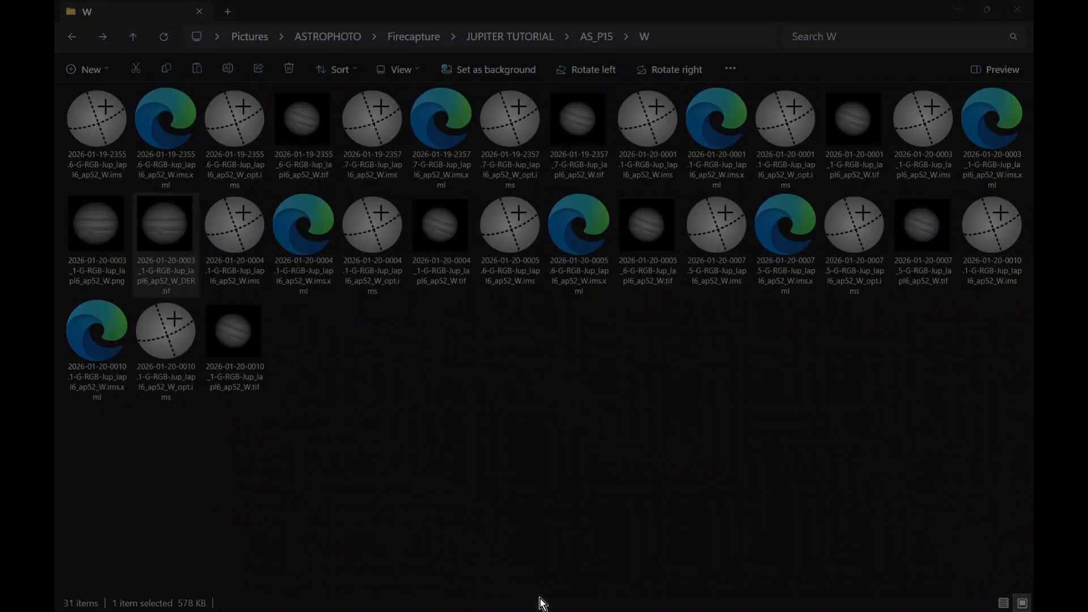